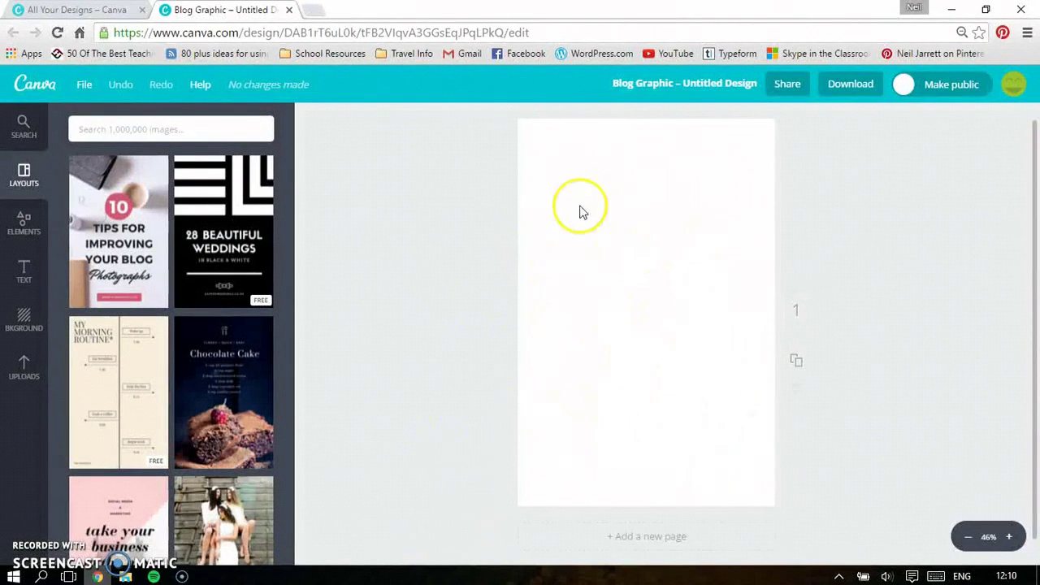
# Apply the macaron '8 Rainbow Themed Desserts' template from the Layouts panel to the blank blog graphic
pyautogui.scroll(-3, 105, 431)
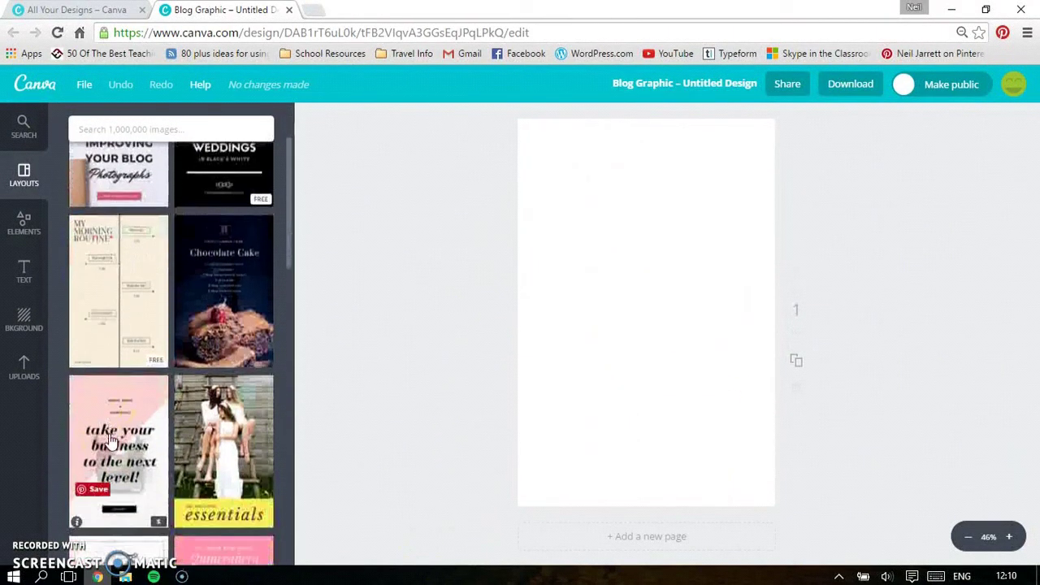
pyautogui.scroll(-4, 111, 440)
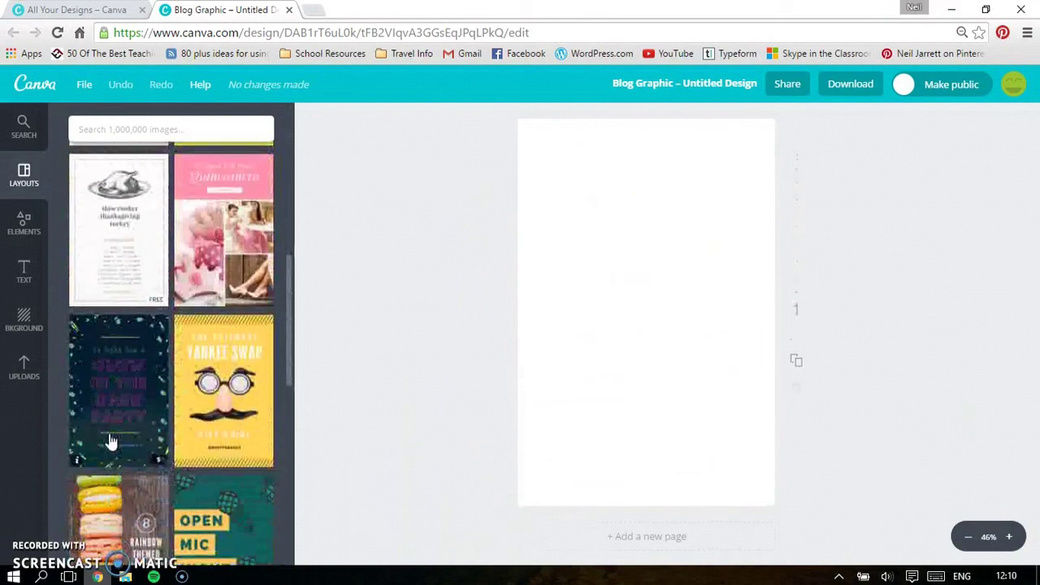
pyautogui.scroll(2, 156, 300)
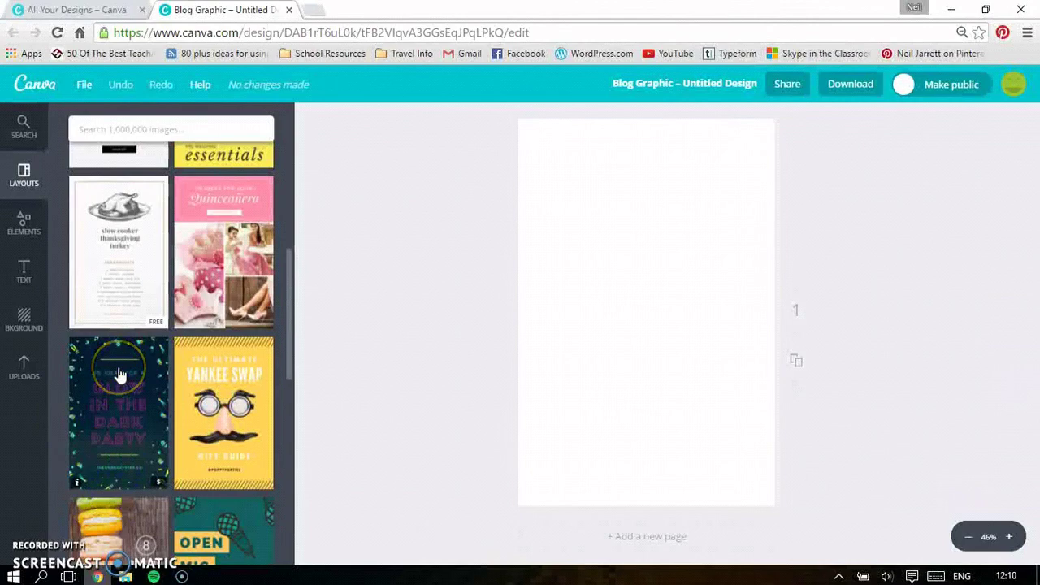
pyautogui.scroll(-5, 139, 341)
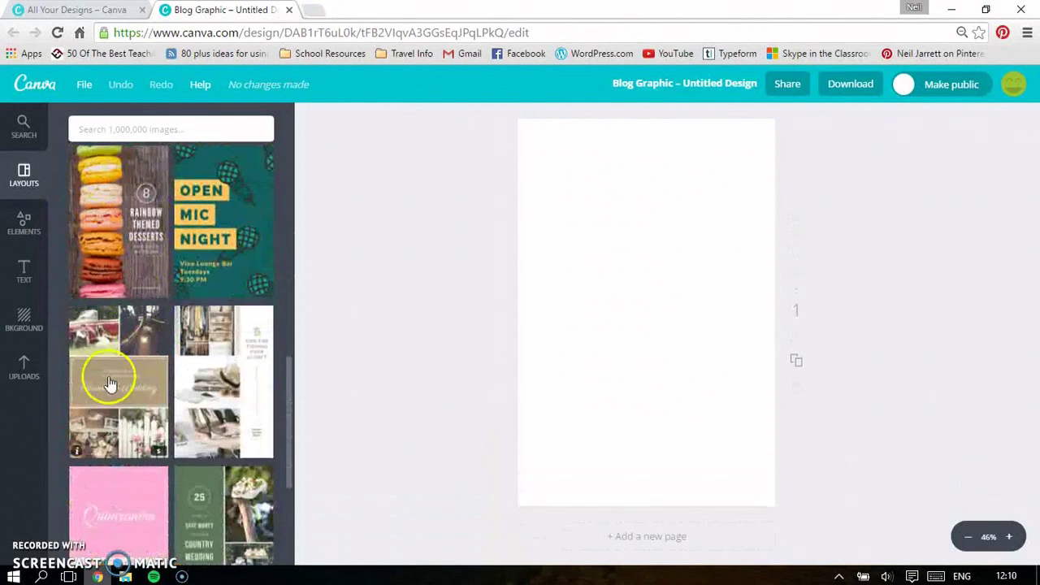
pyautogui.click(143, 249)
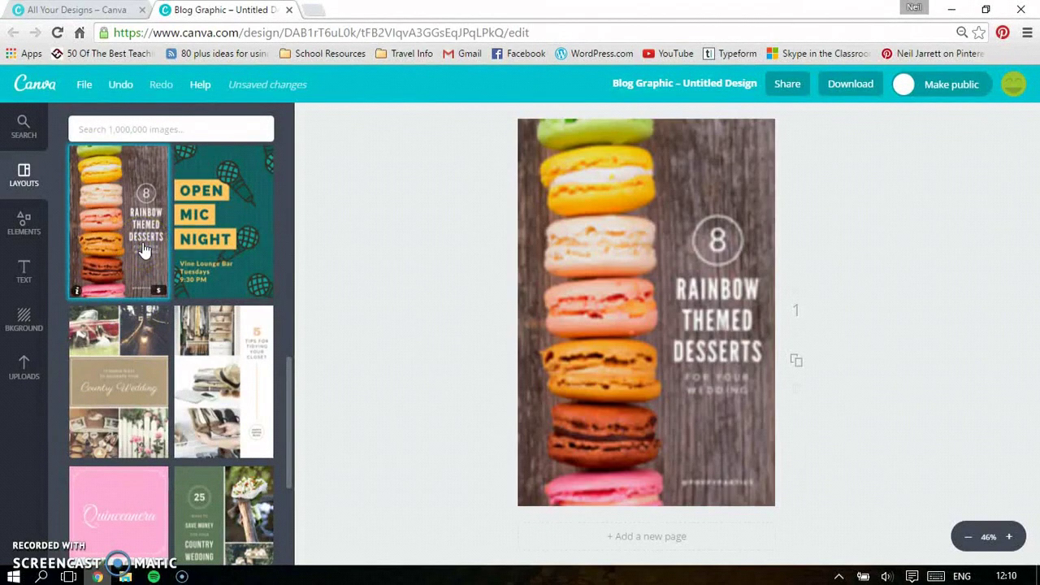
pyautogui.click(143, 249)
pyautogui.click(389, 374)
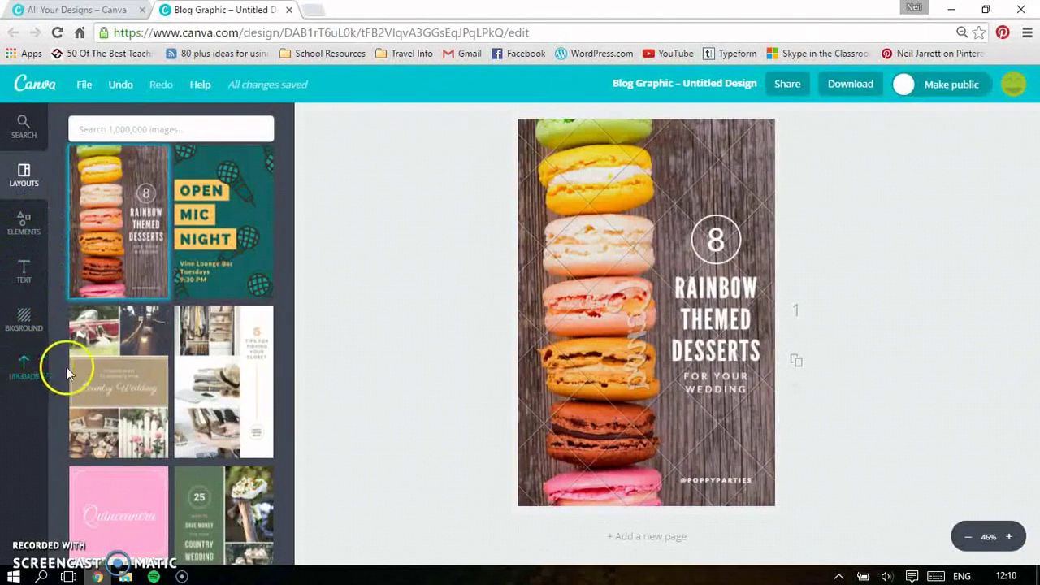
# In Elements, select the macaron photo, the 8 and the RAINBOW heading on the canvas
pyautogui.click(22, 225)
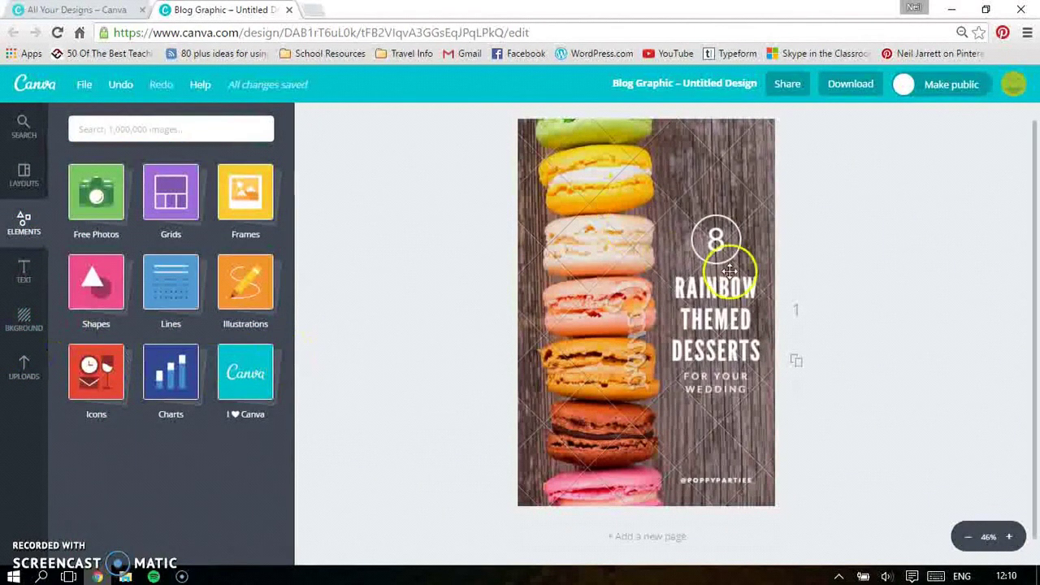
pyautogui.click(611, 231)
pyautogui.click(625, 277)
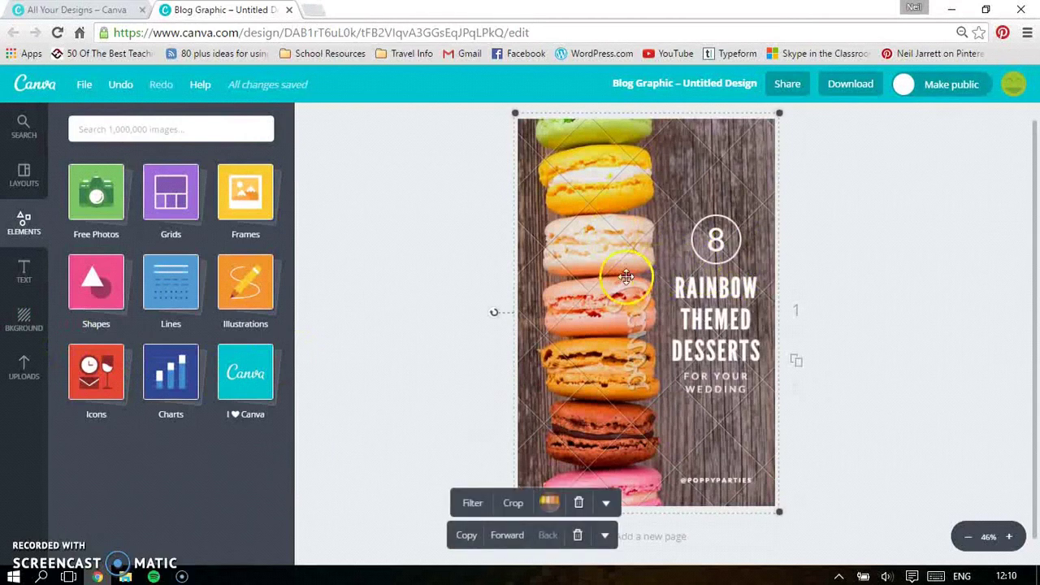
pyautogui.click(711, 240)
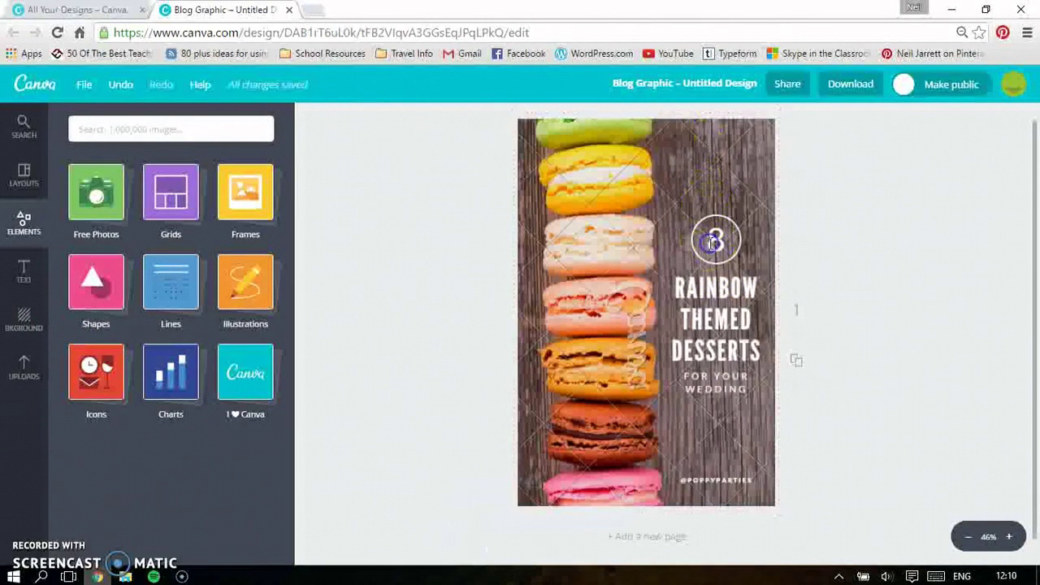
pyautogui.click(741, 283)
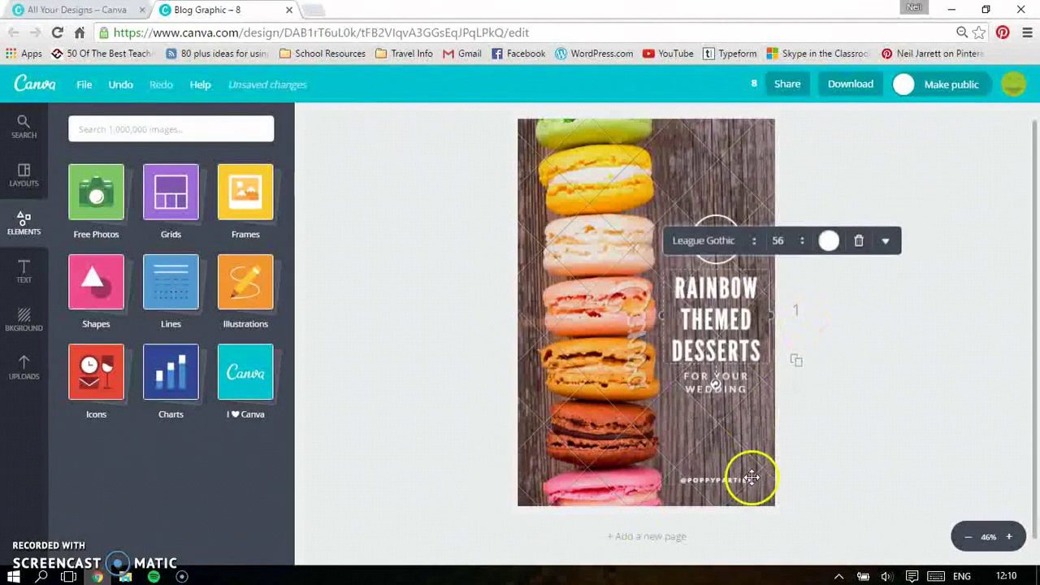
pyautogui.click(615, 262)
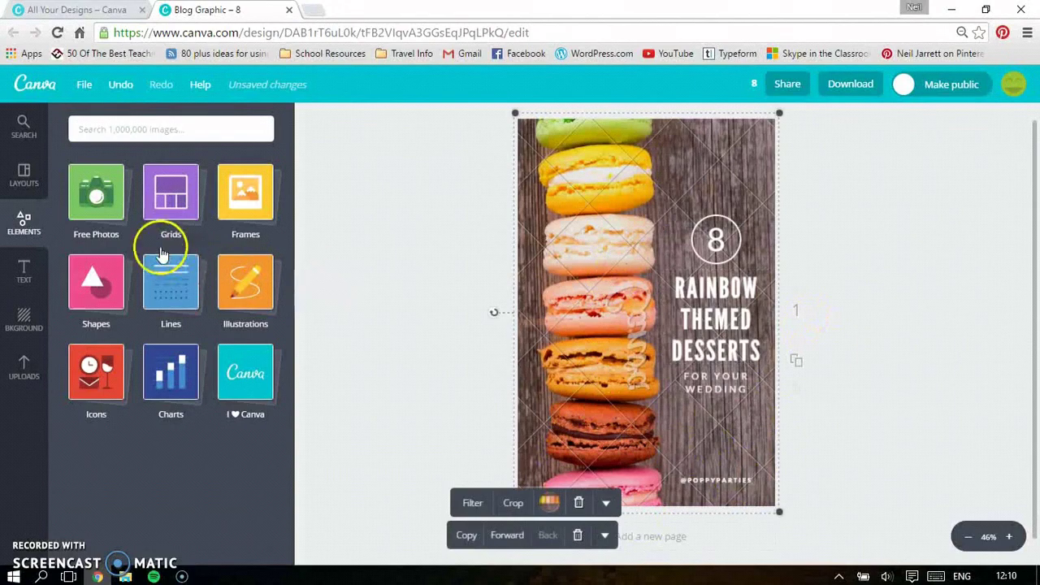
# Open Free Photos and scroll through the stock images
pyautogui.click(88, 189)
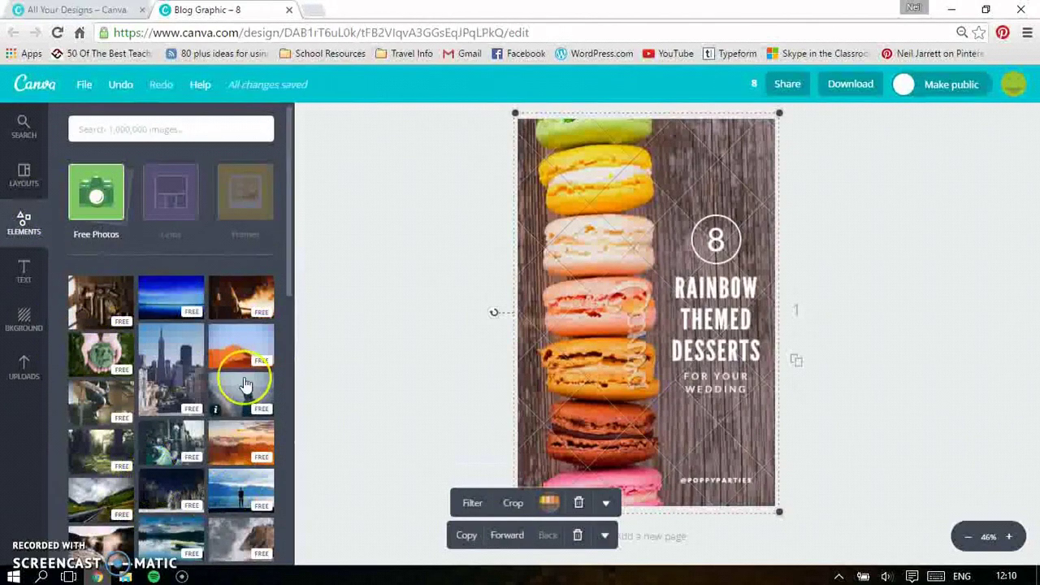
pyautogui.scroll(-5, 246, 385)
pyautogui.scroll(-2, 246, 384)
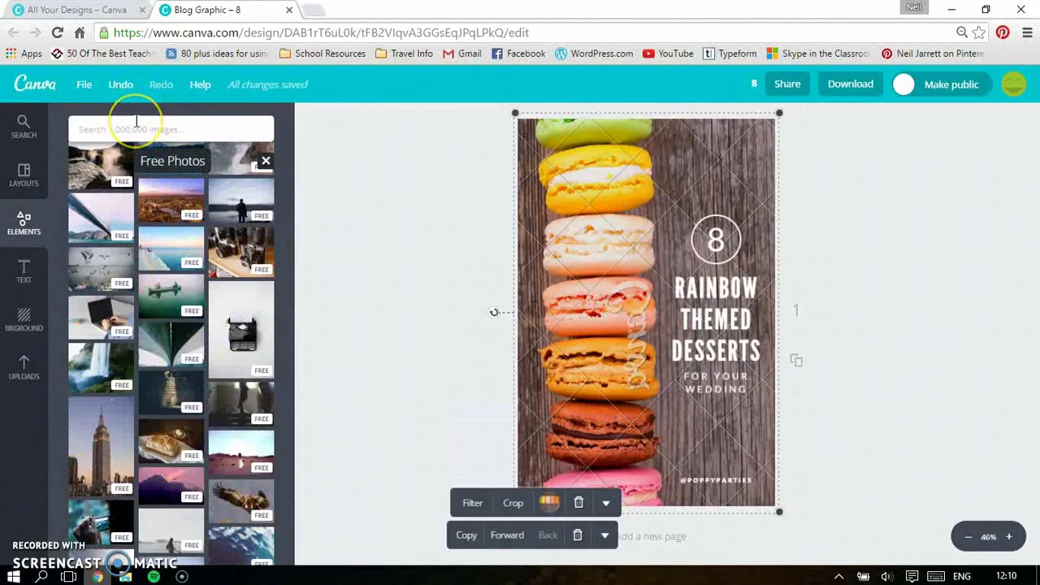
pyautogui.scroll(-3, 188, 345)
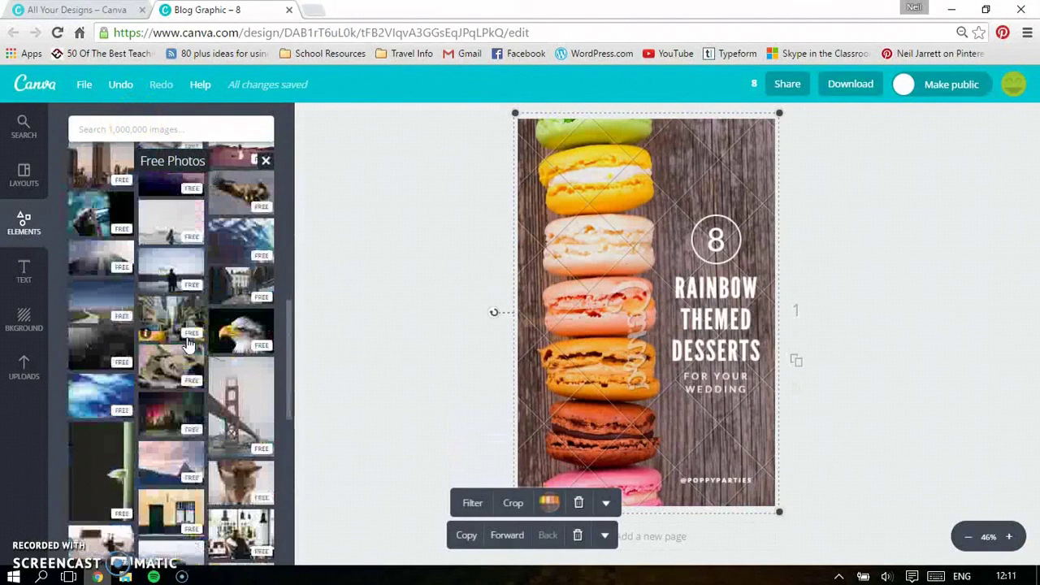
pyautogui.scroll(-5, 187, 346)
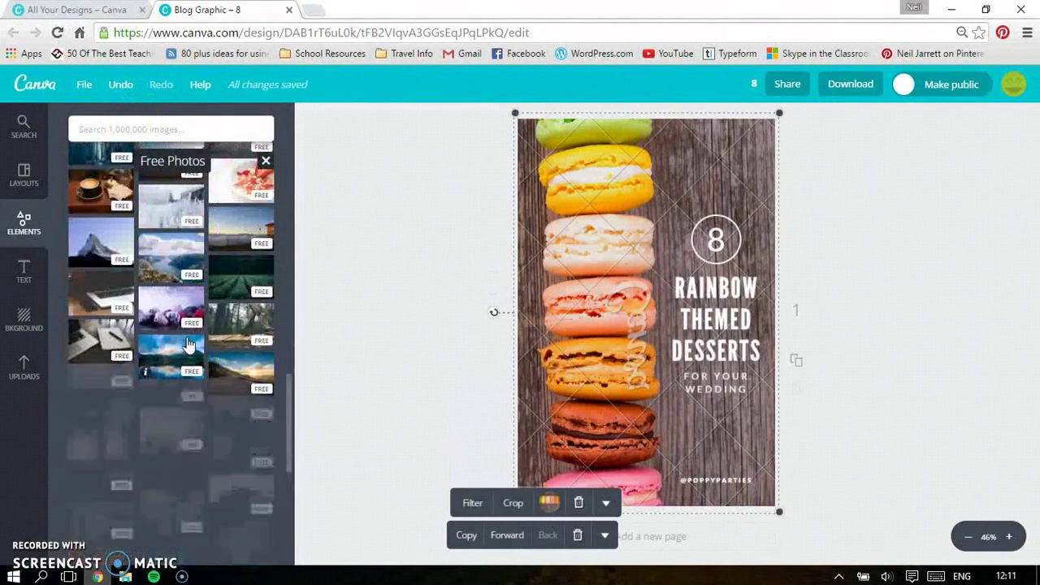
pyautogui.scroll(10, 188, 345)
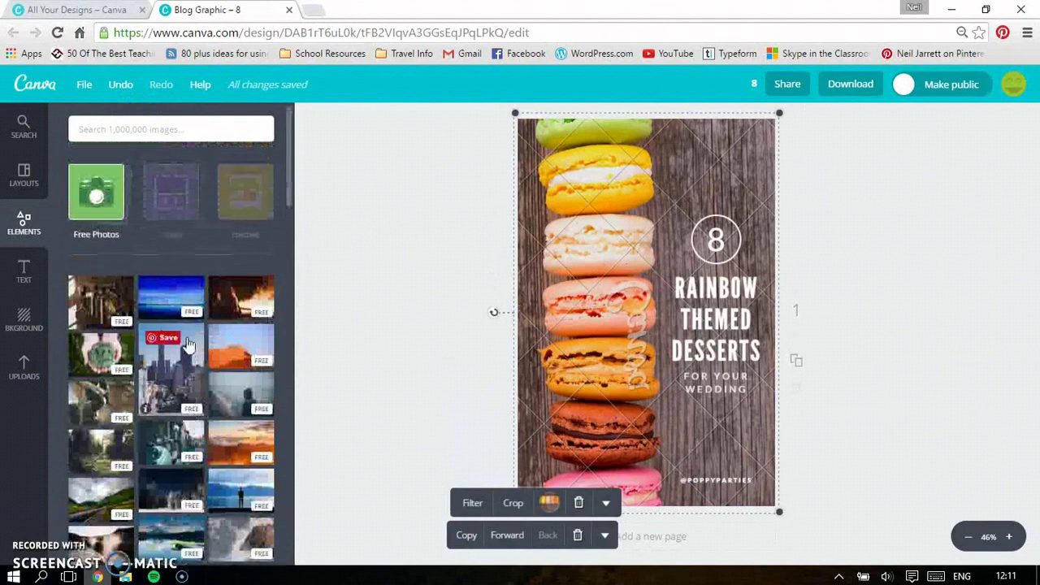
# Browse Grids and Frames, then open Shapes and scroll down to the polygons, stars and hearts
pyautogui.click(106, 195)
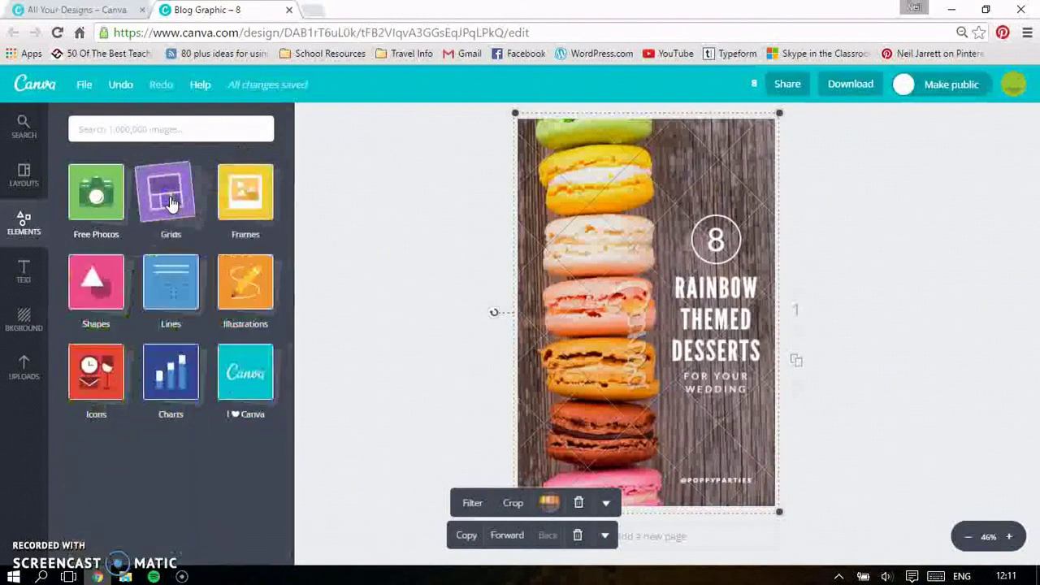
pyautogui.click(183, 229)
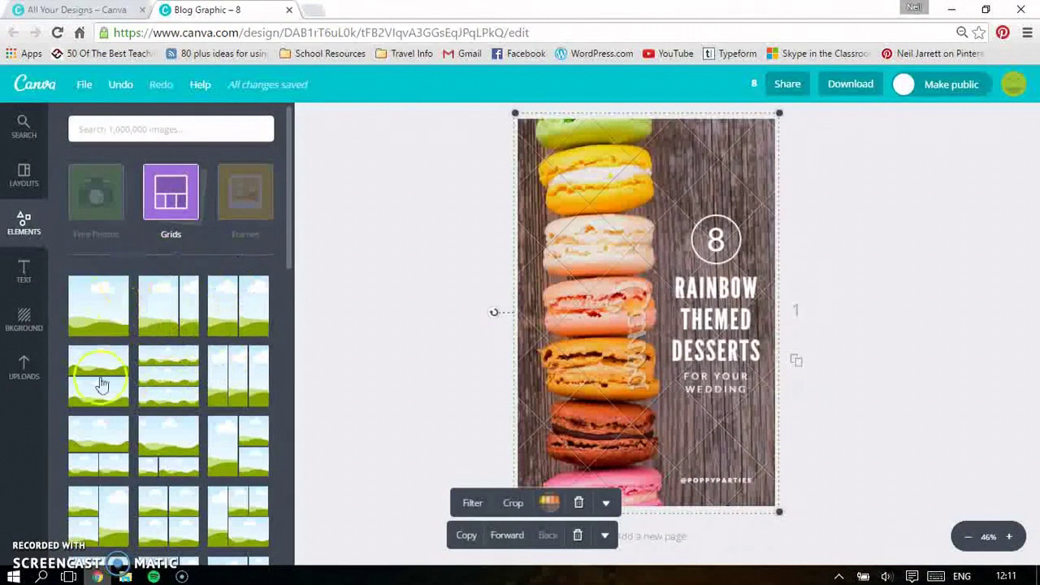
pyautogui.click(244, 183)
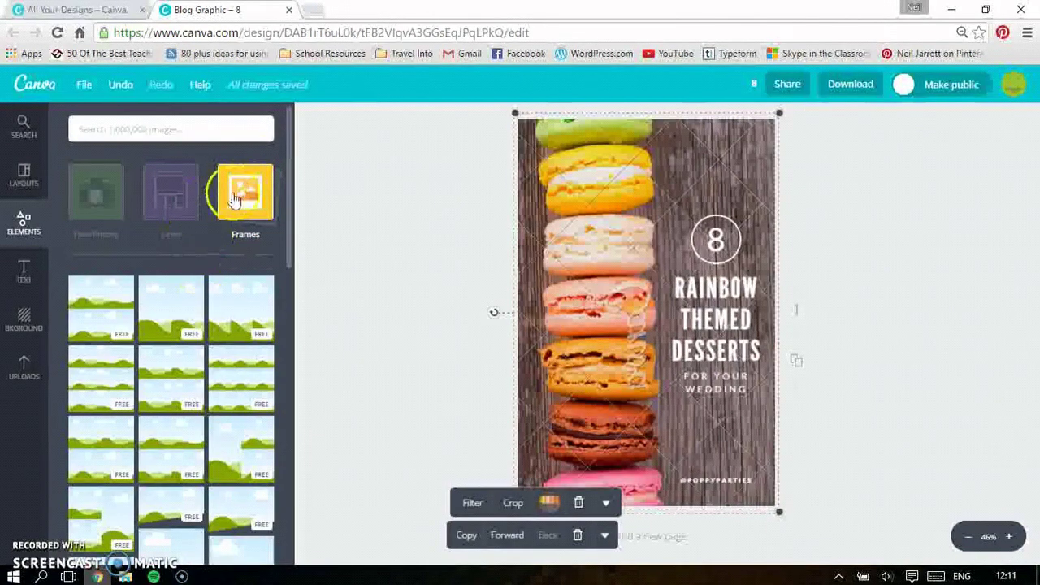
pyautogui.click(247, 190)
pyautogui.click(112, 311)
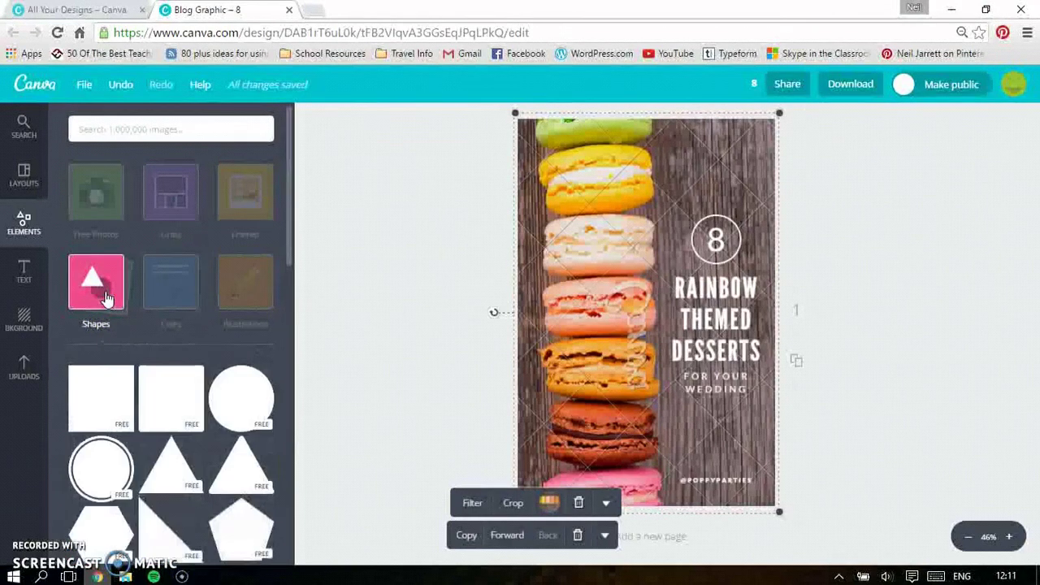
pyautogui.scroll(-3, 186, 476)
pyautogui.scroll(-2, 189, 484)
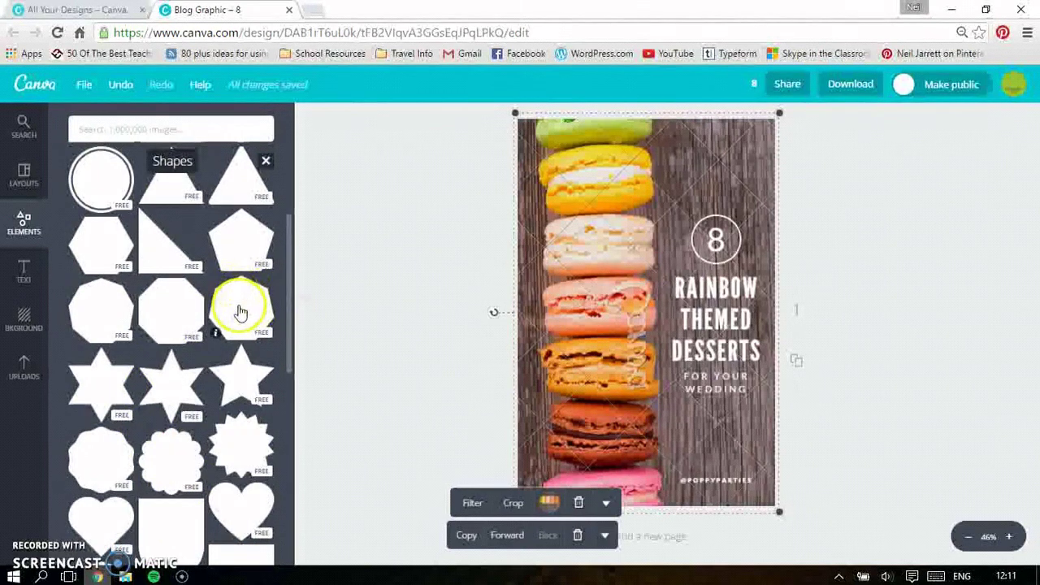
# Add a heptagon, shrink it, move it to the top-right corner and tilt it slightly
pyautogui.moveTo(245, 309); pyautogui.dragTo(634, 220)
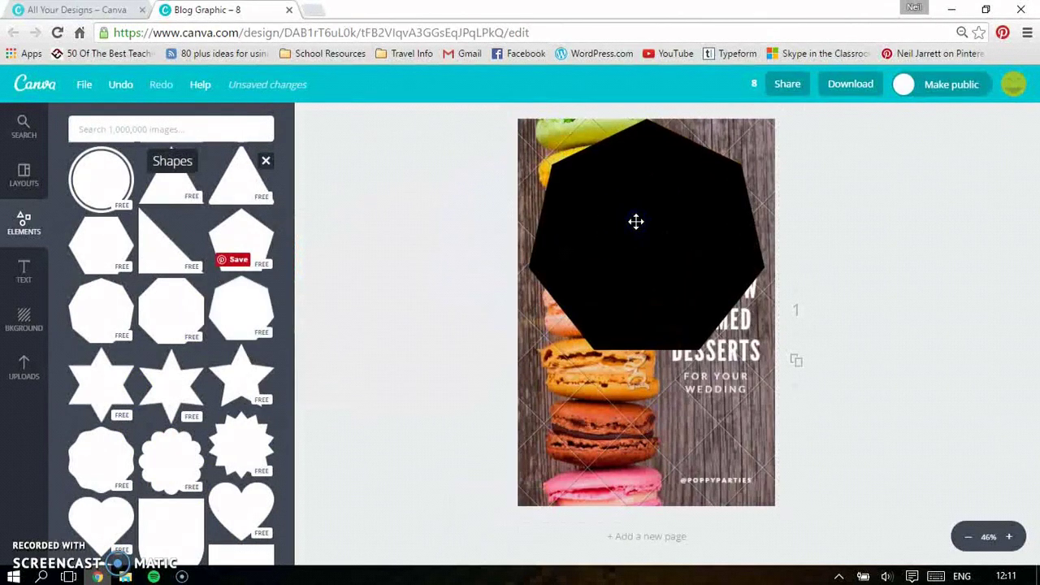
pyautogui.click(669, 235)
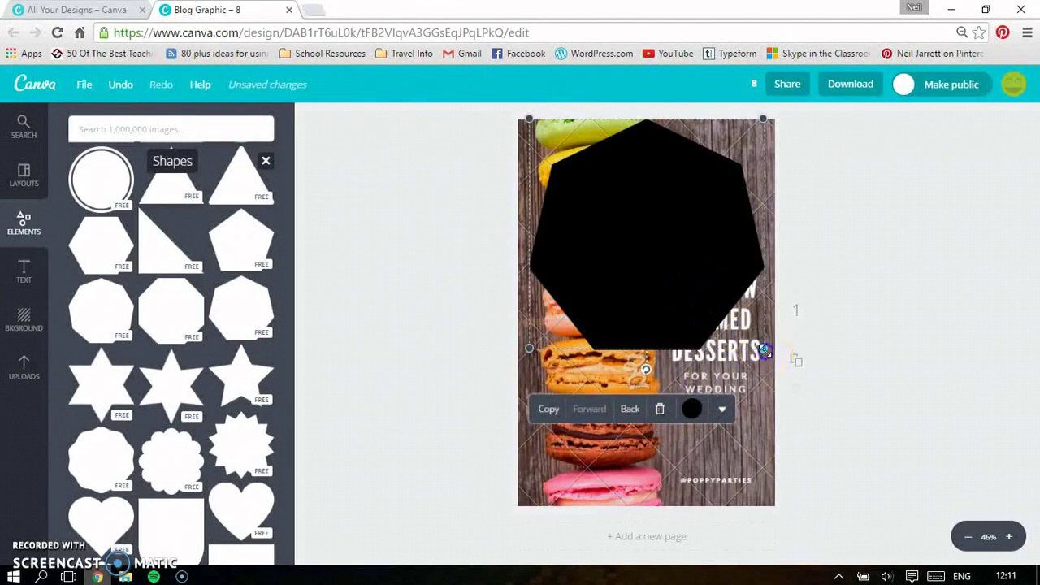
pyautogui.moveTo(765, 349); pyautogui.dragTo(604, 193)
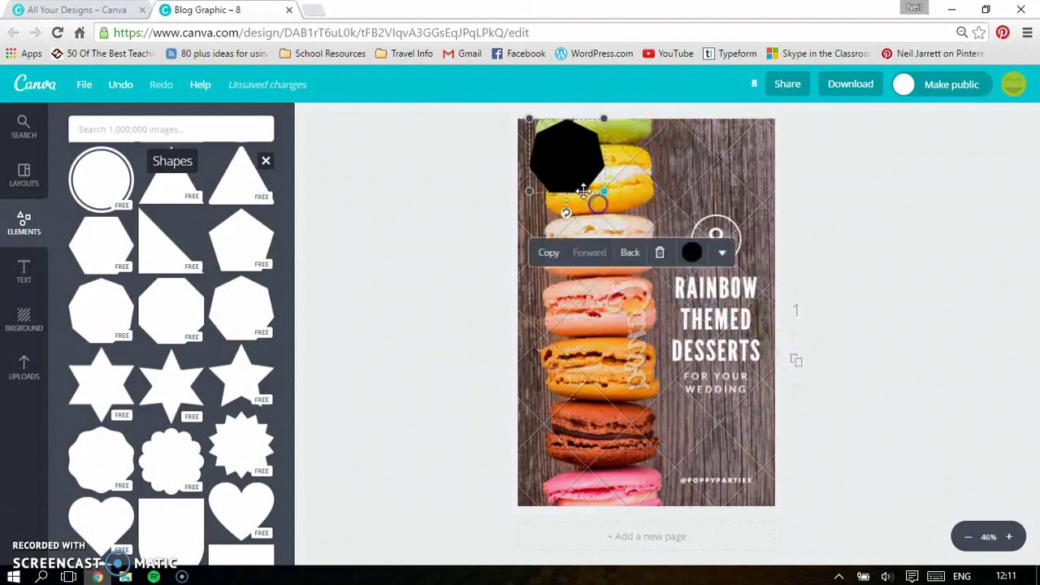
pyautogui.moveTo(603, 150); pyautogui.dragTo(722, 154)
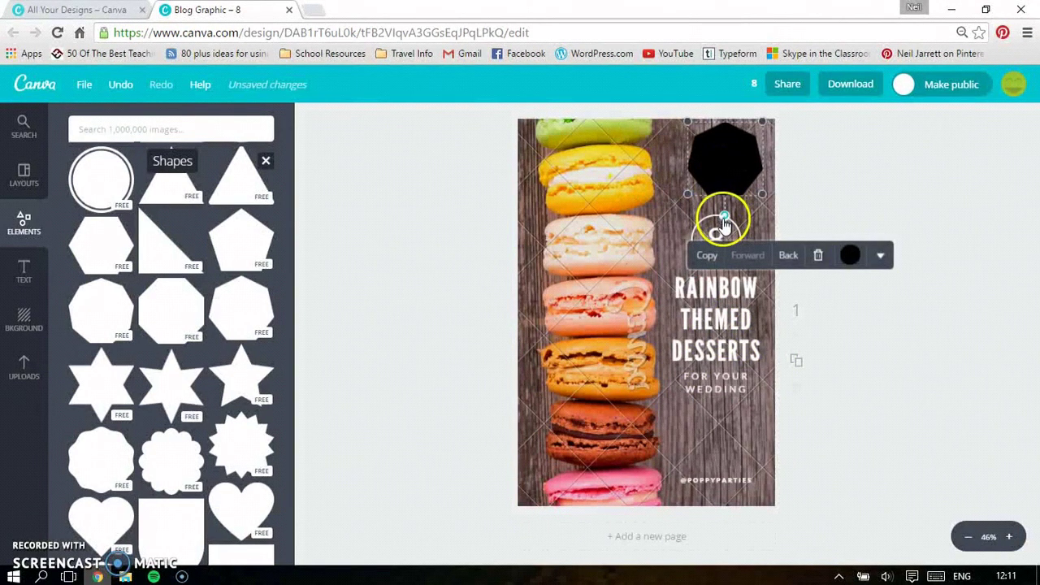
pyautogui.moveTo(723, 219)
pyautogui.mouseDown()
pyautogui.moveTo(700, 221)
pyautogui.moveTo(689, 205)
pyautogui.moveTo(709, 215)
pyautogui.mouseUp()
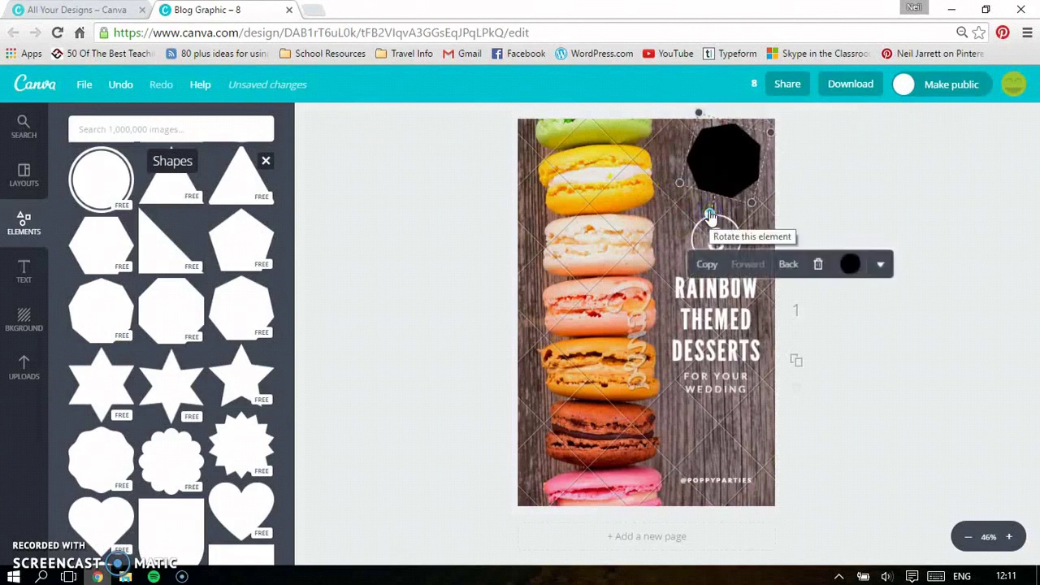
# Colour the heptagon white and close its extra options menu
pyautogui.click(849, 264)
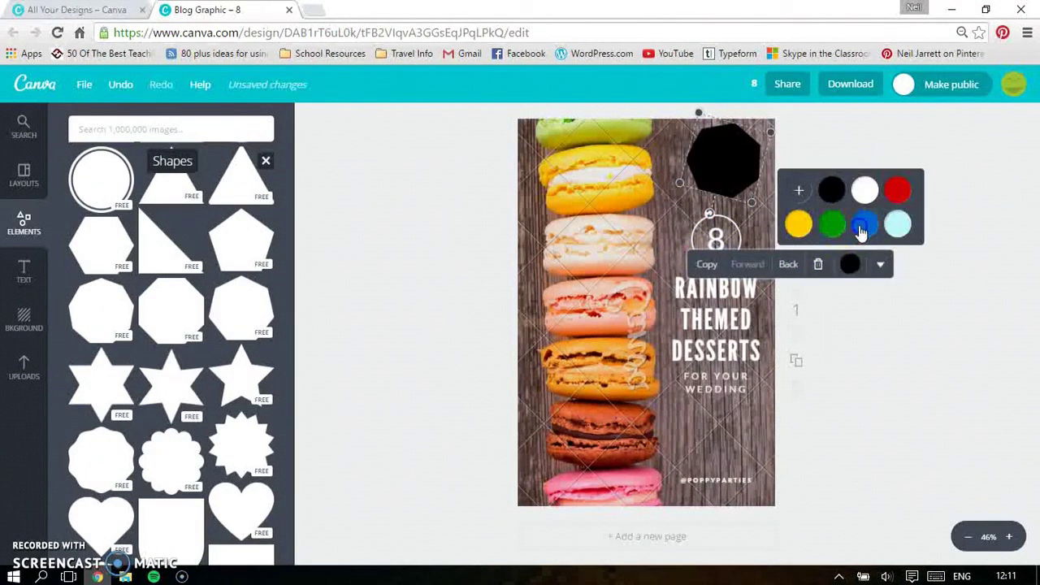
pyautogui.click(862, 230)
pyautogui.click(865, 197)
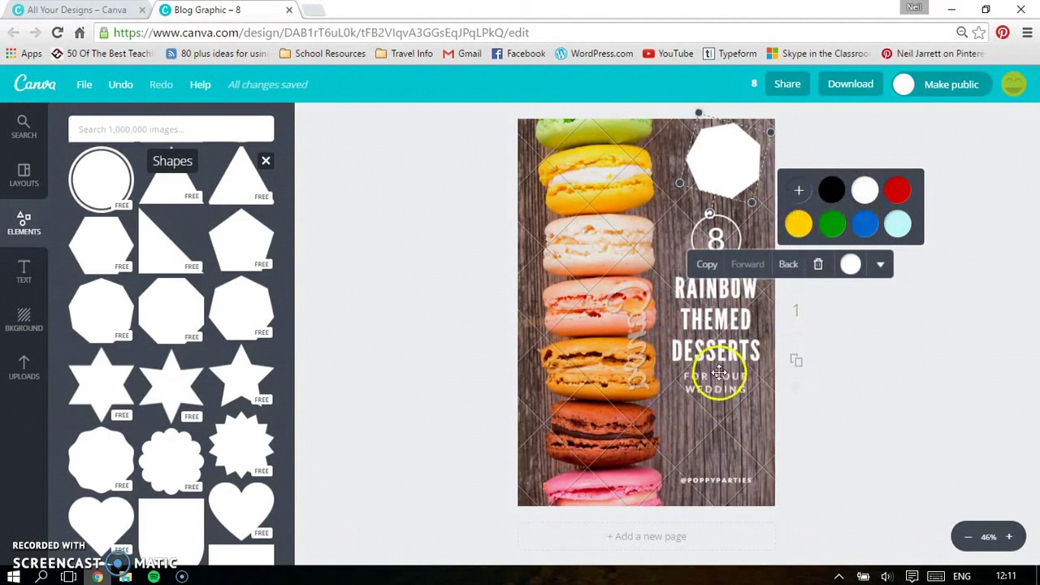
pyautogui.click(881, 266)
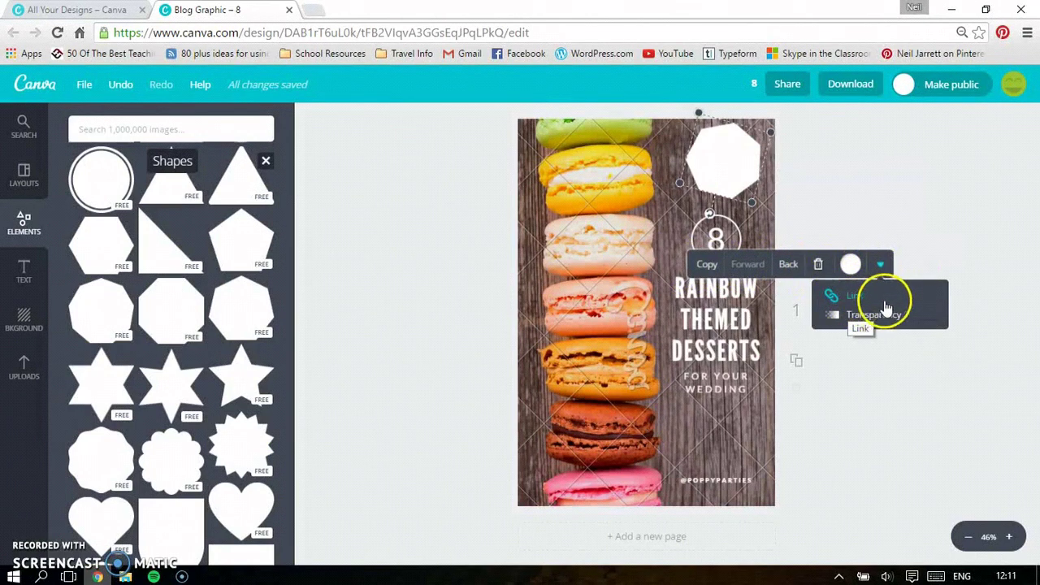
pyautogui.click(642, 228)
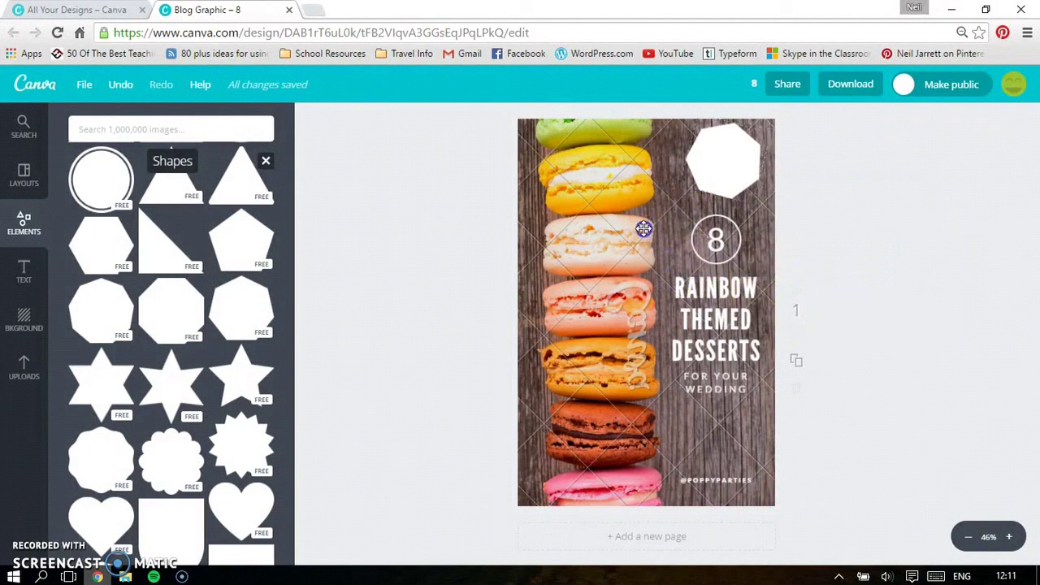
# Close the Shapes list to show the Elements categories: photos, grids, frames, shapes, lines, icons, charts
pyautogui.click(217, 132)
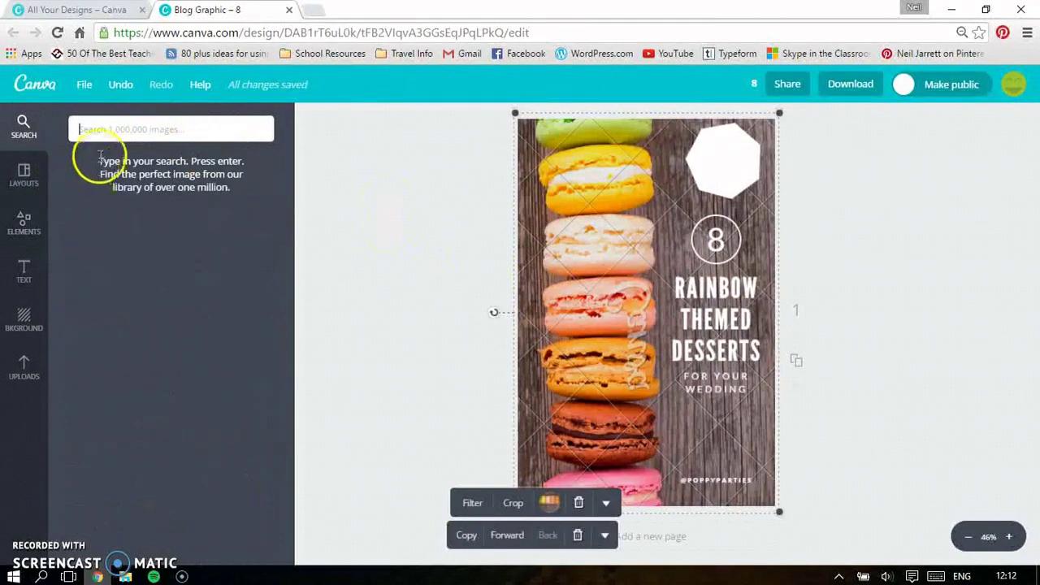
pyautogui.click(27, 232)
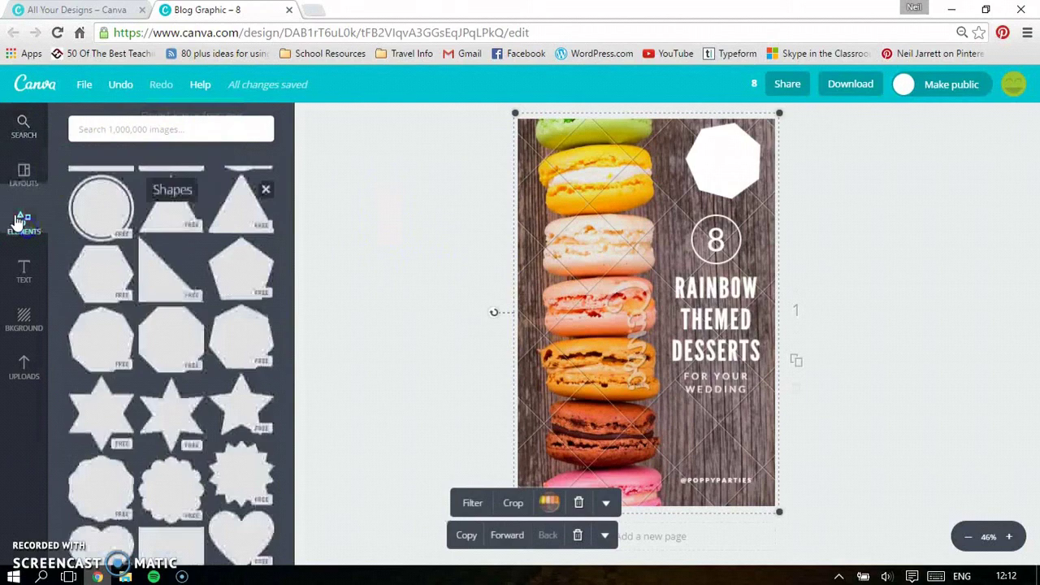
pyautogui.click(242, 154)
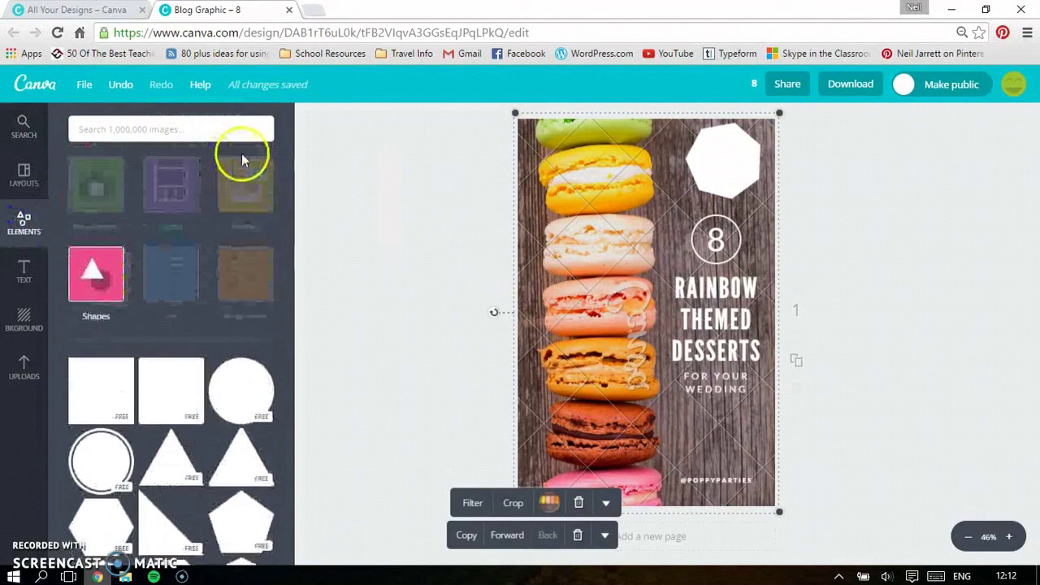
pyautogui.click(181, 280)
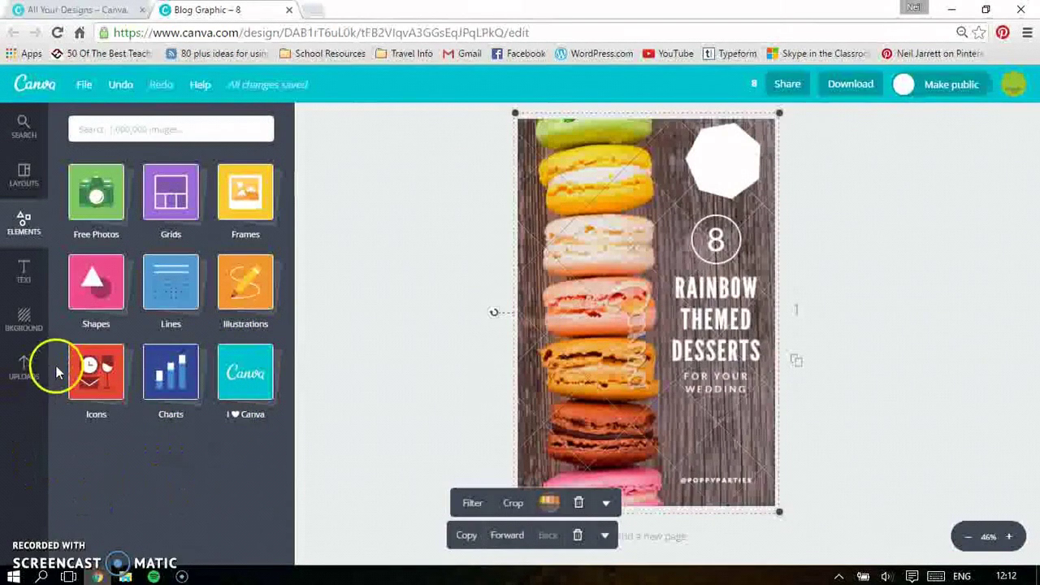
# Drag the ON POINT text badge template from the Text panel onto the design
pyautogui.click(24, 274)
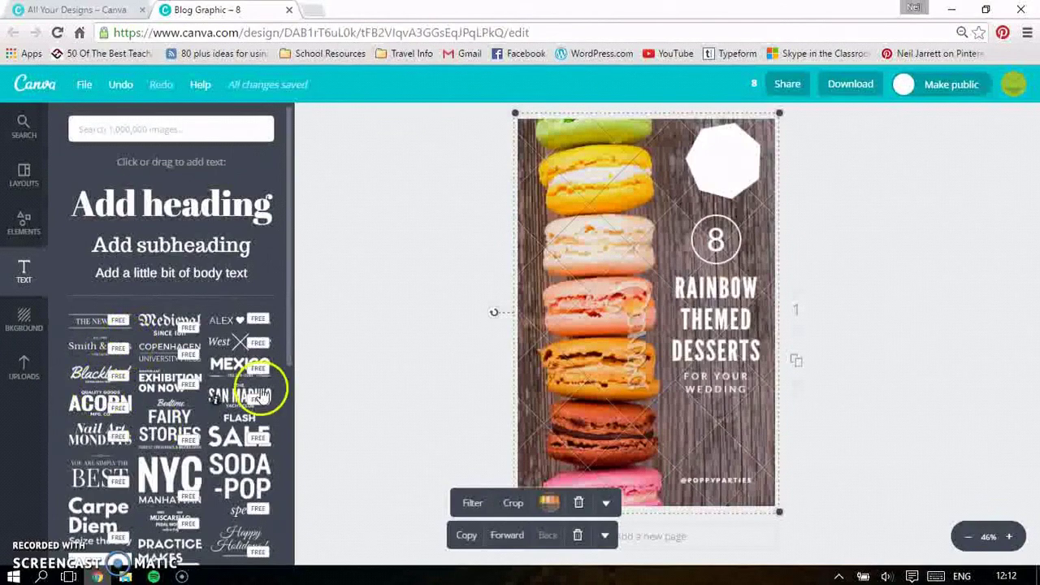
pyautogui.scroll(-1, 252, 431)
pyautogui.scroll(-1, 252, 431)
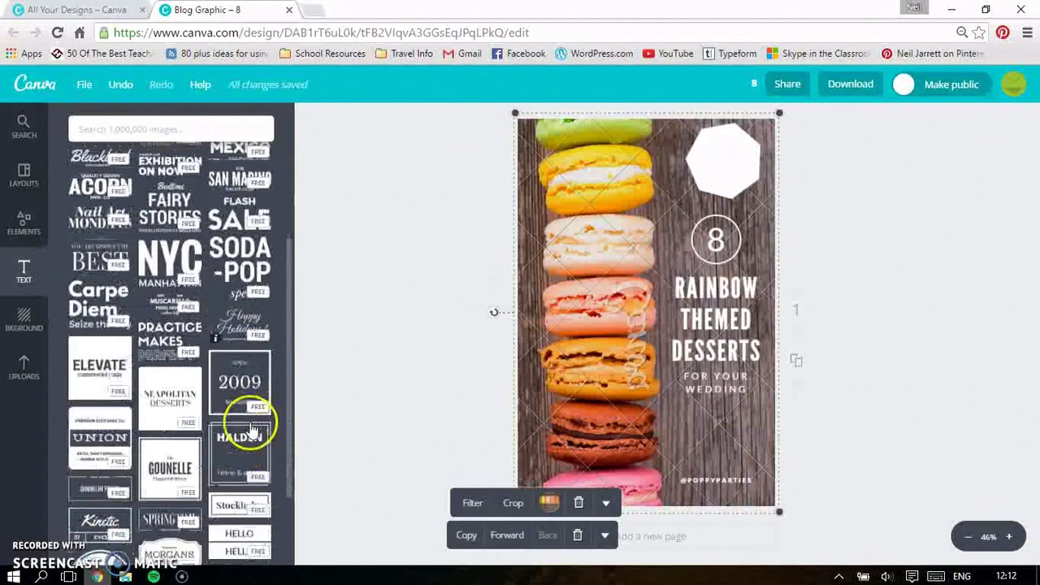
pyautogui.scroll(-5, 250, 430)
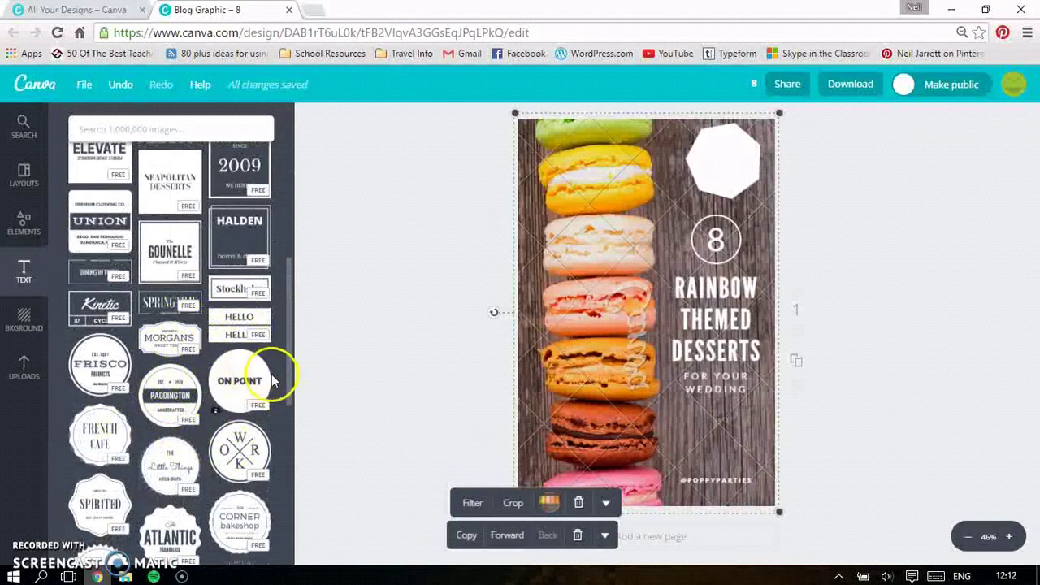
pyautogui.moveTo(262, 378); pyautogui.dragTo(674, 367)
# Change the badge text to the author's first name, shrink it and move it bottom-right
pyautogui.click(692, 402)
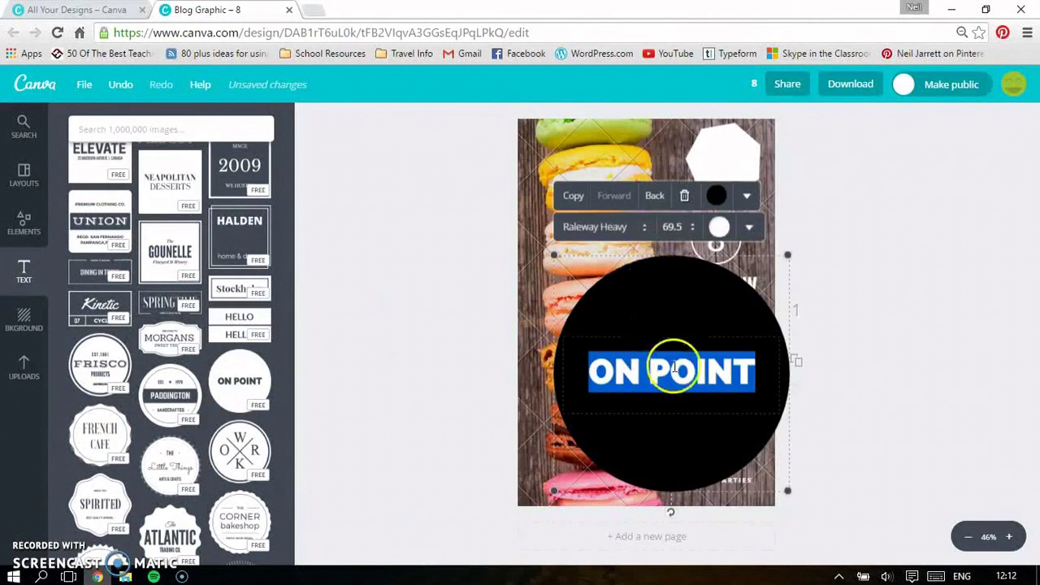
pyautogui.write('Neil')
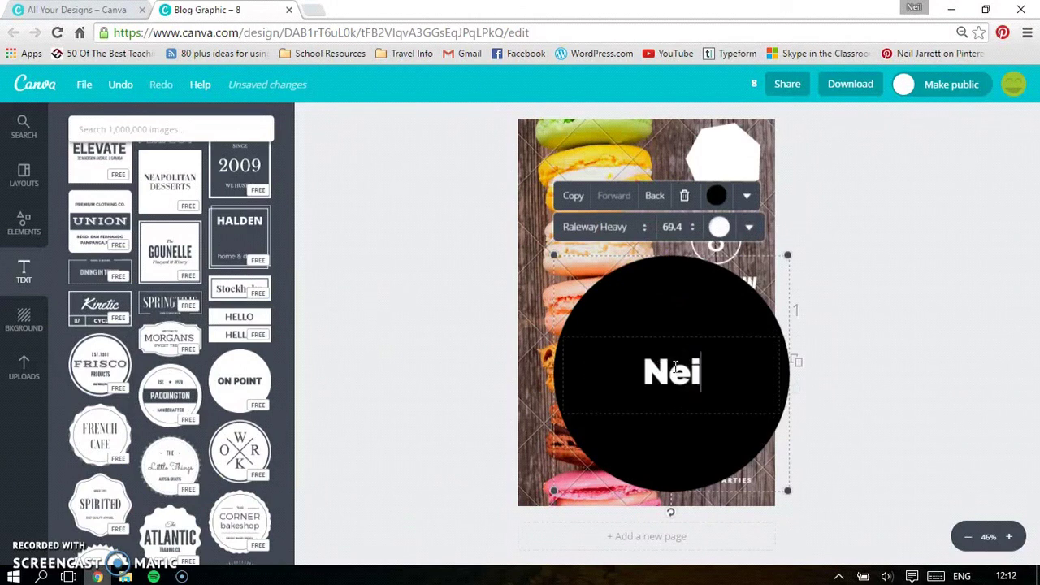
pyautogui.click(711, 309)
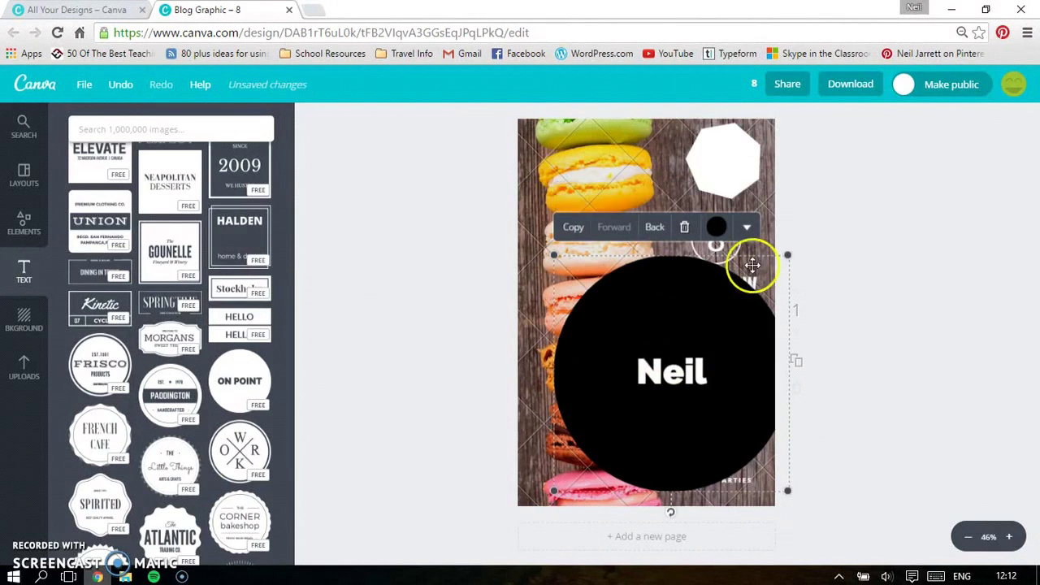
pyautogui.moveTo(784, 254); pyautogui.dragTo(599, 390)
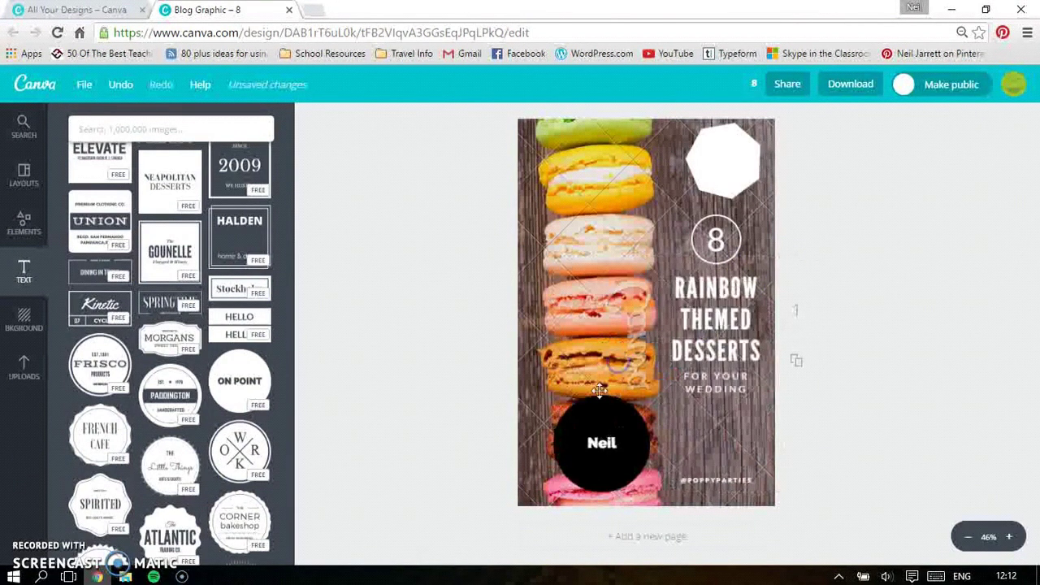
pyautogui.moveTo(592, 444); pyautogui.dragTo(696, 428)
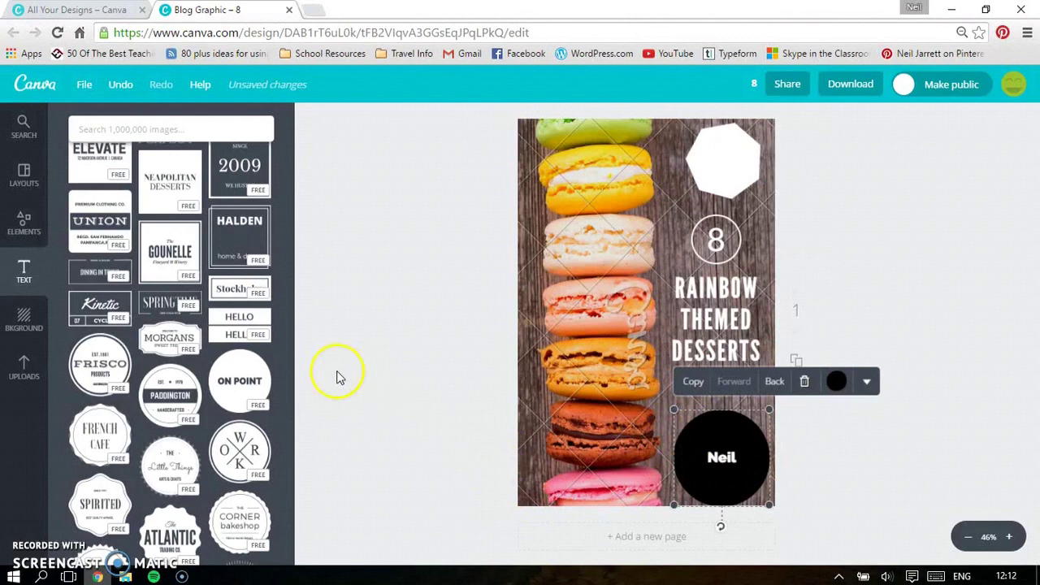
pyautogui.click(22, 331)
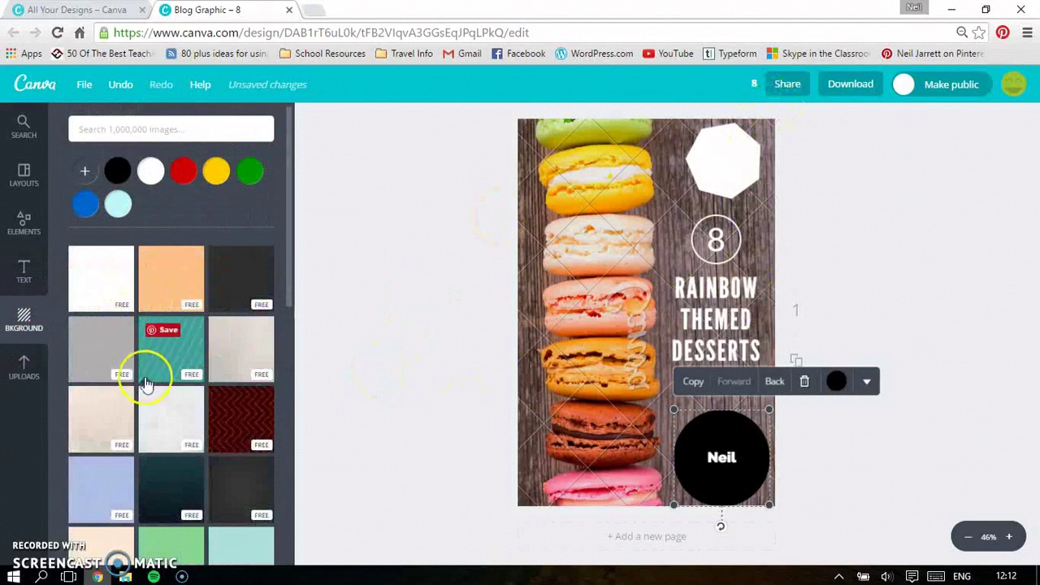
# Set the page background to plain yellow and delete the macaron photo
pyautogui.scroll(-1, 146, 376)
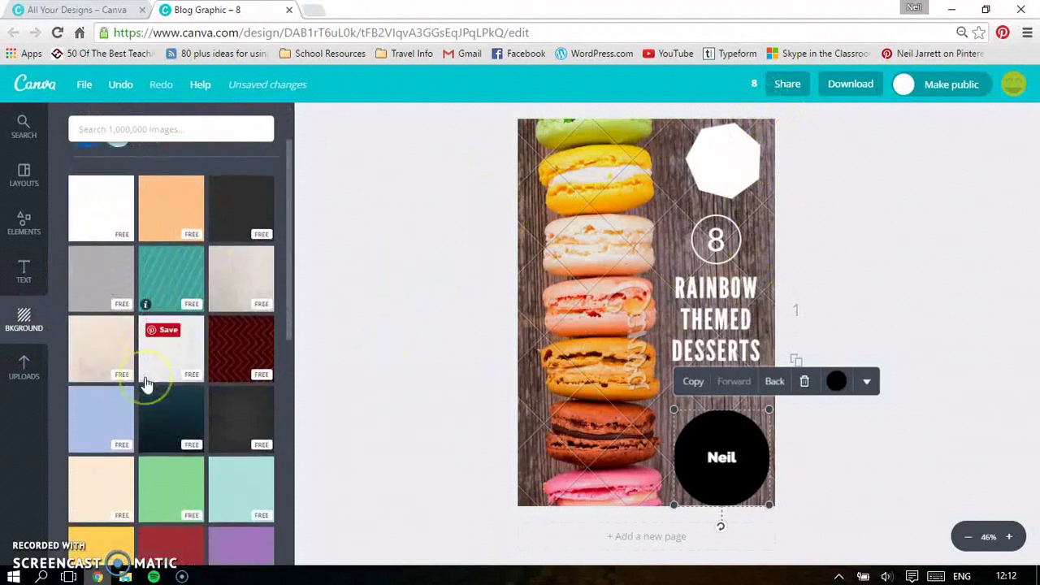
pyautogui.click(103, 542)
pyautogui.scroll(-1, 248, 350)
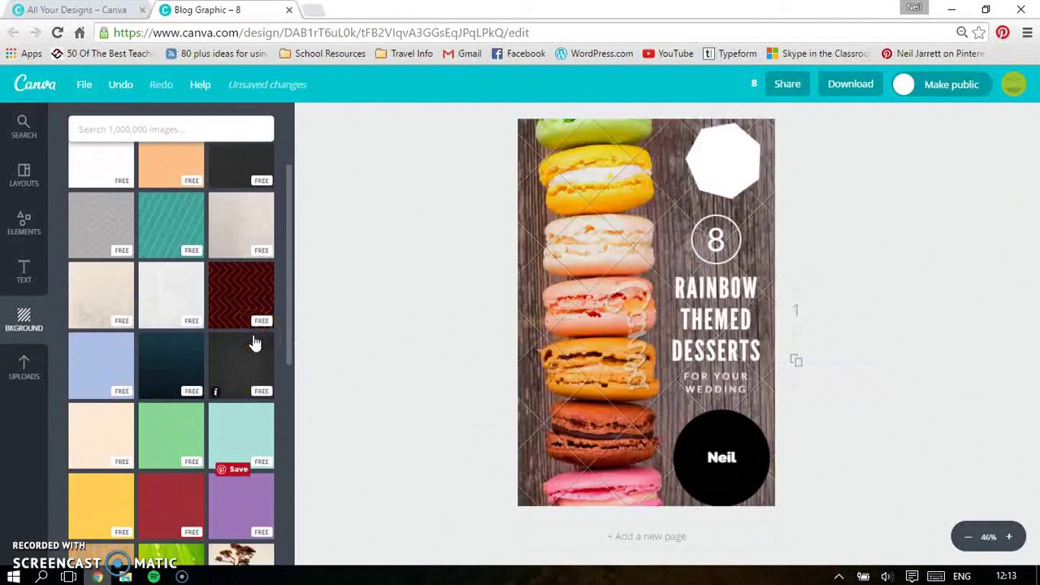
pyautogui.click(103, 483)
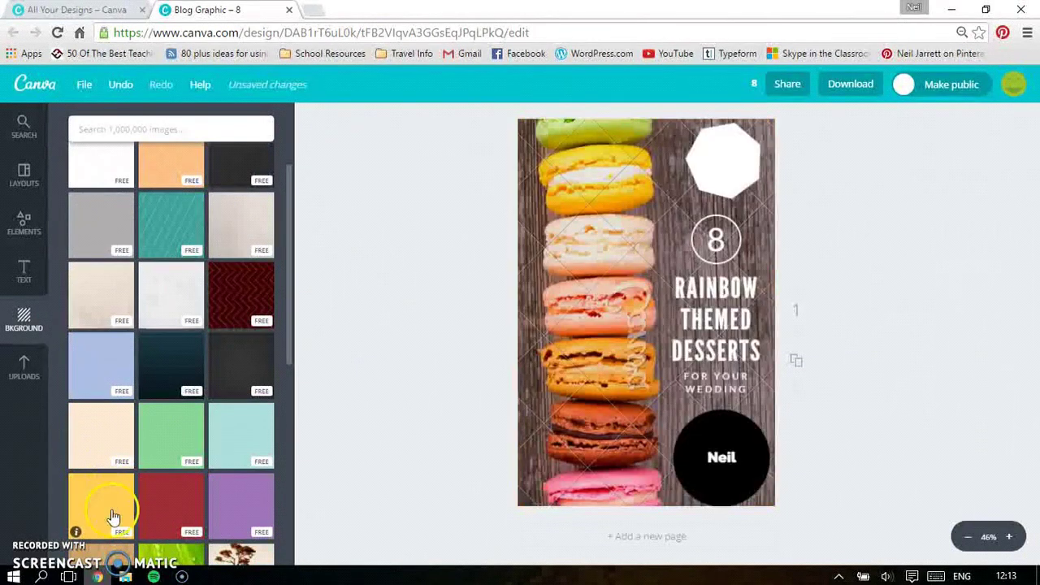
pyautogui.click(763, 220)
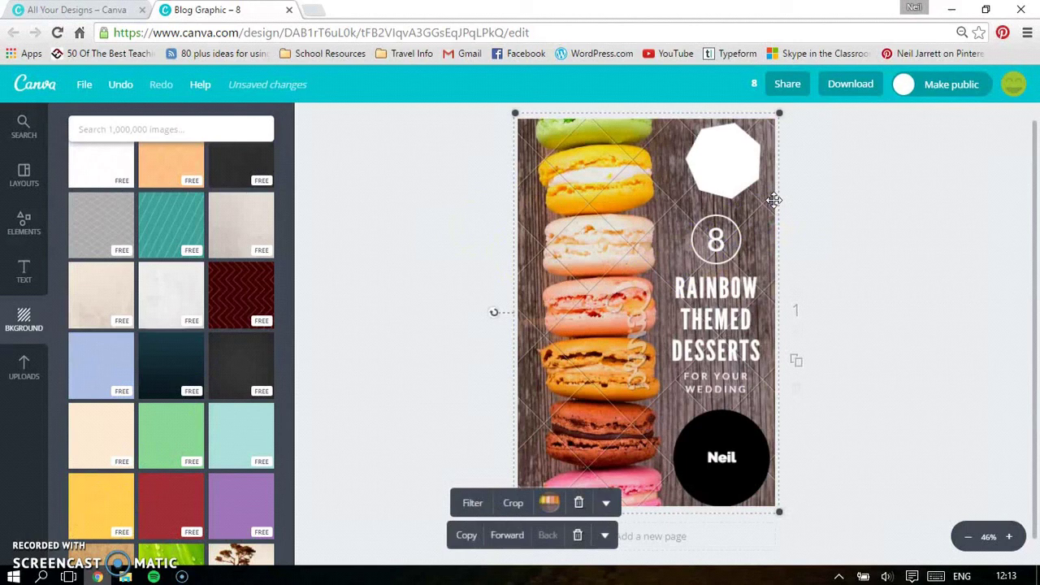
pyautogui.press('Delete')
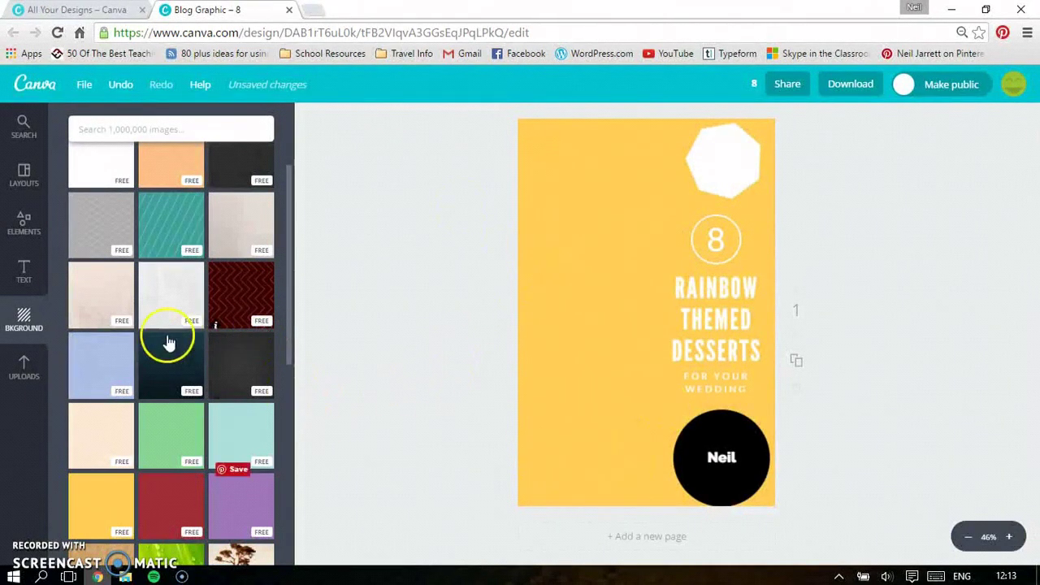
# Replace the 'Rainbow Themed Desserts' title with 'CAKES'
pyautogui.click(27, 367)
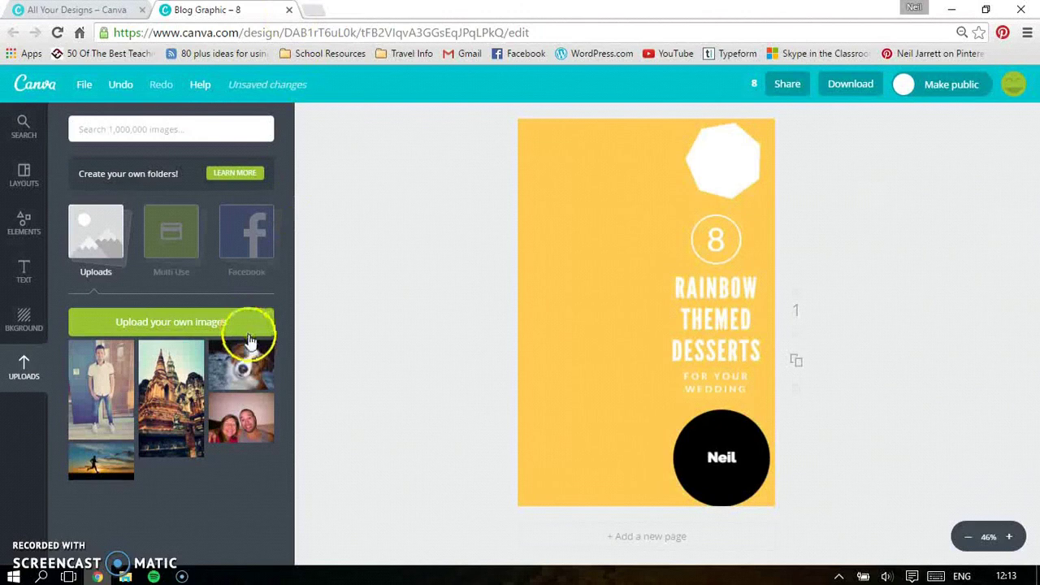
pyautogui.click(731, 328)
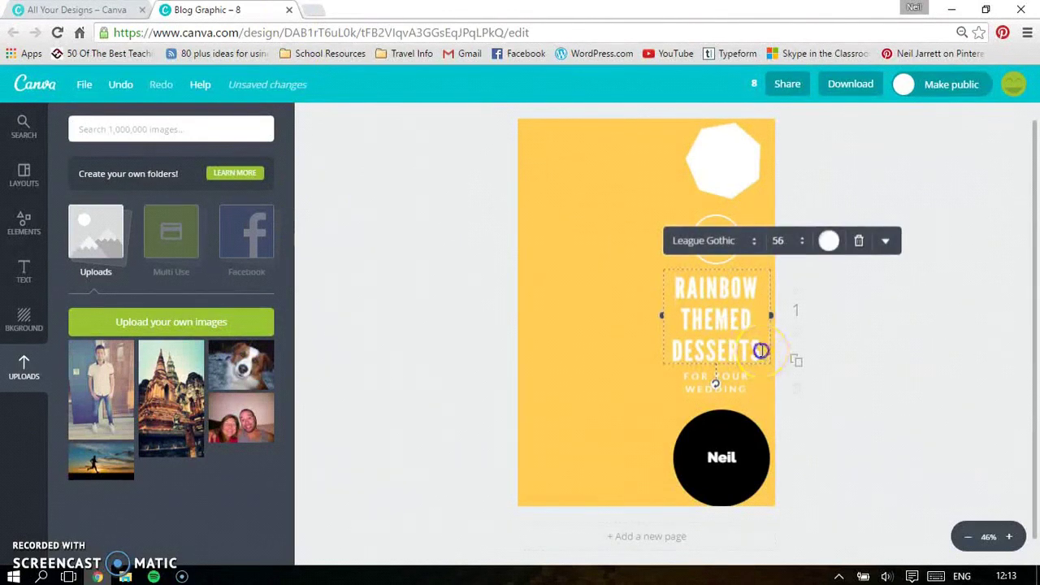
pyautogui.moveTo(760, 350); pyautogui.dragTo(667, 278)
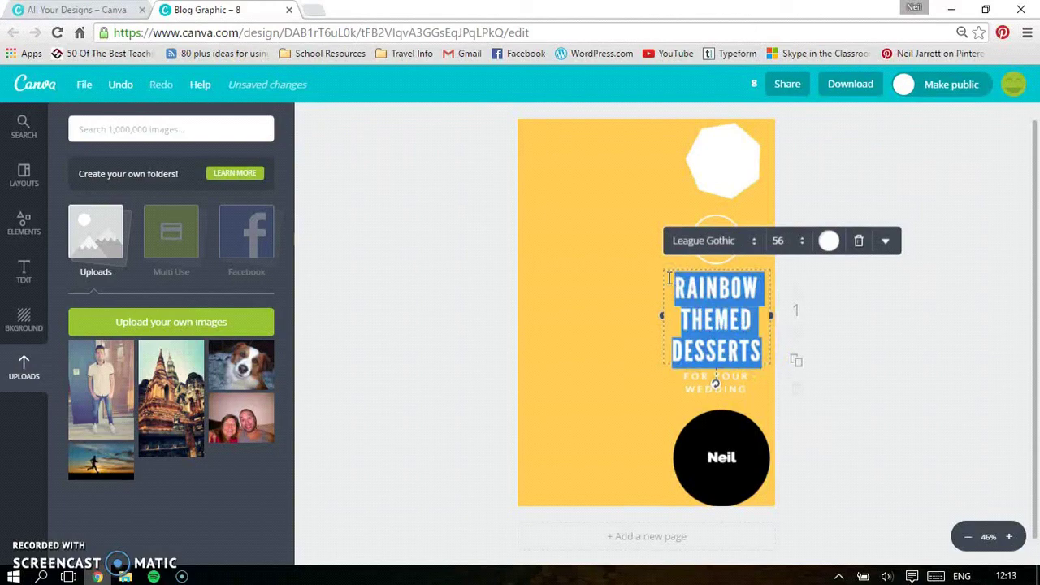
pyautogui.write('CAKES')
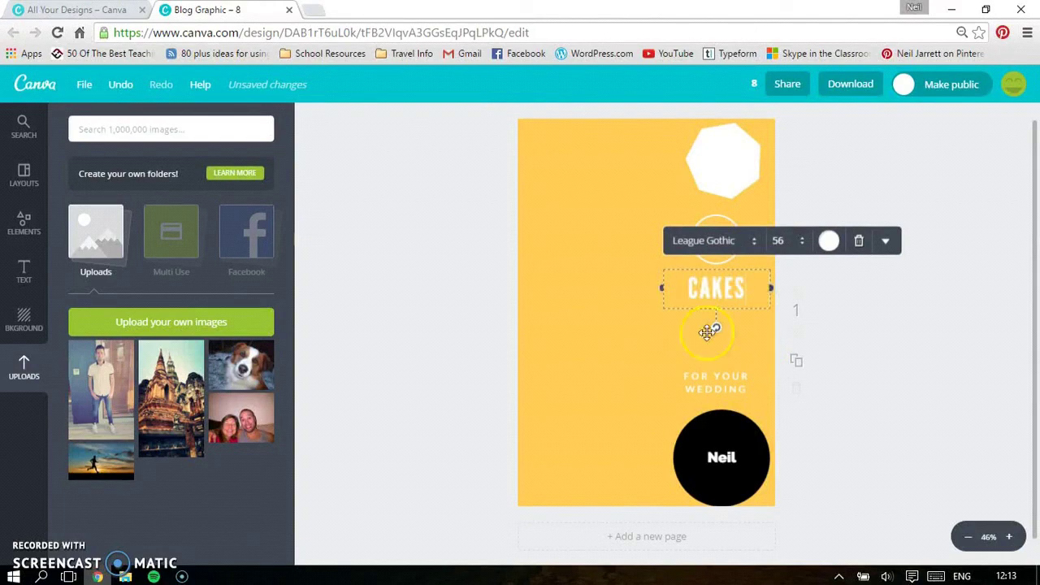
pyautogui.click(696, 342)
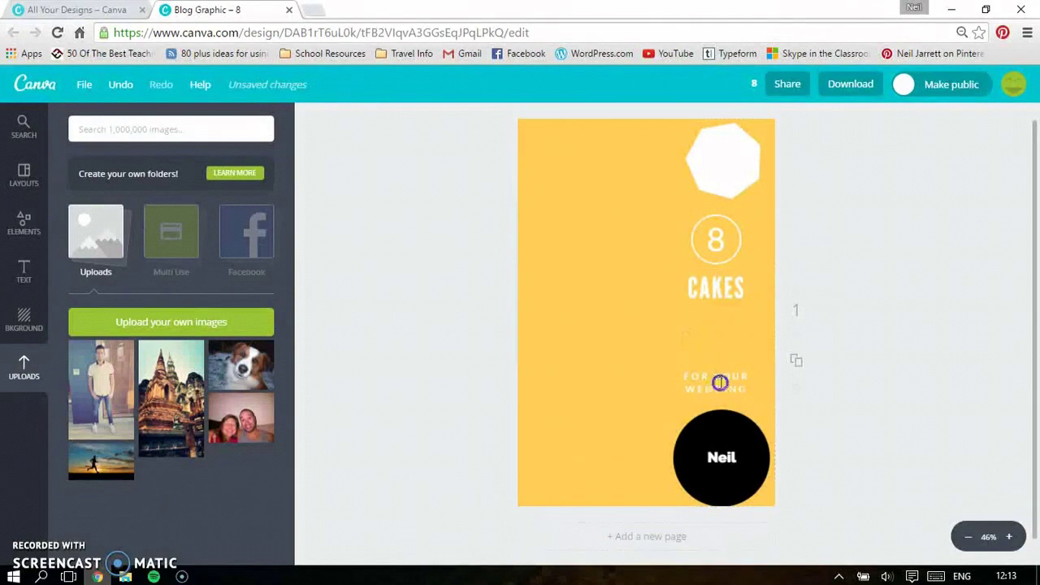
# Delete the 'FOR YOUR WEDDING' line and move CAKES down beneath the 8
pyautogui.click(719, 382)
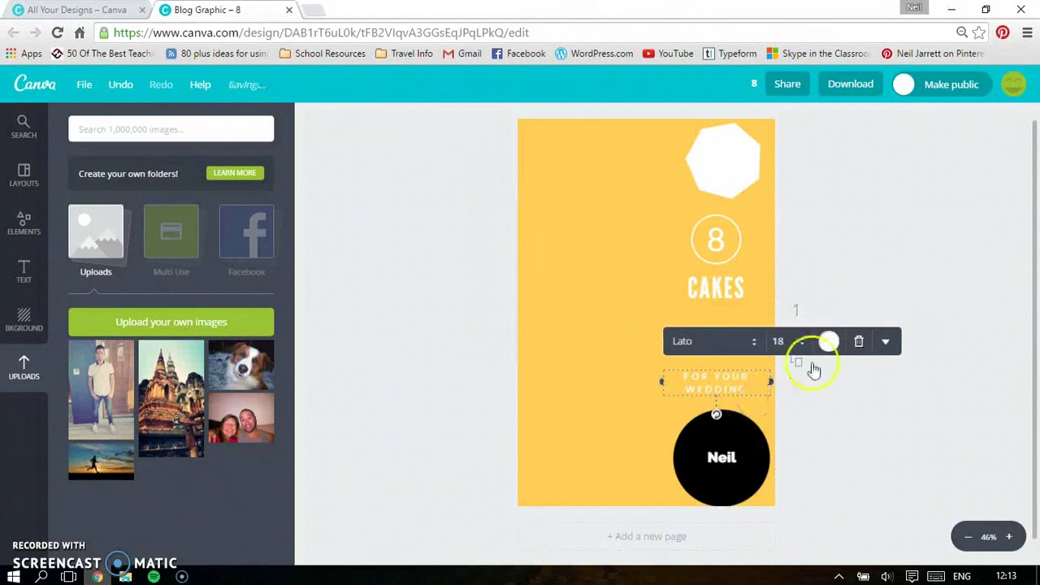
pyautogui.click(858, 342)
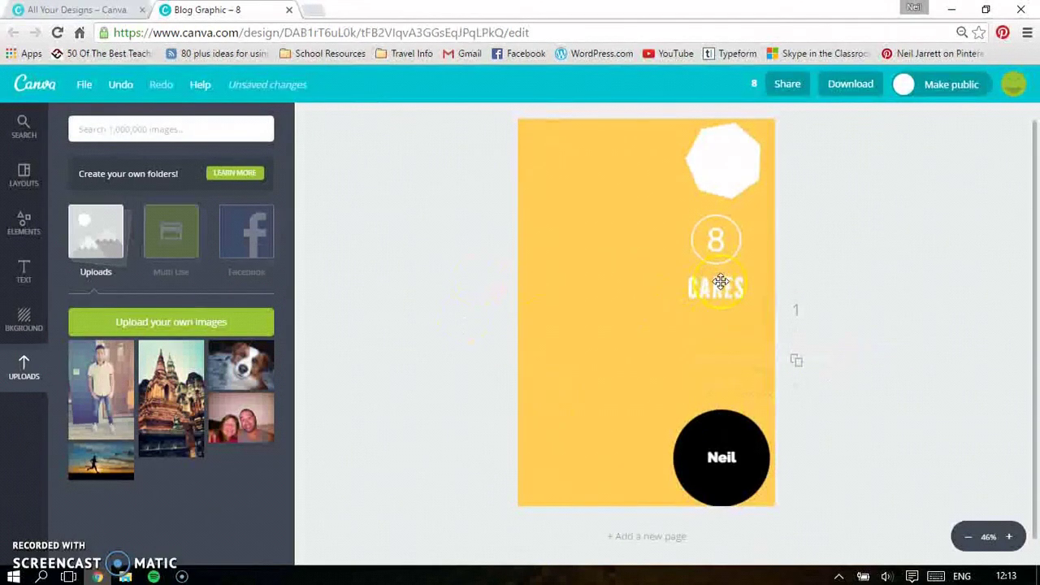
pyautogui.moveTo(715, 289); pyautogui.dragTo(715, 320)
pyautogui.moveTo(720, 273); pyautogui.dragTo(720, 251)
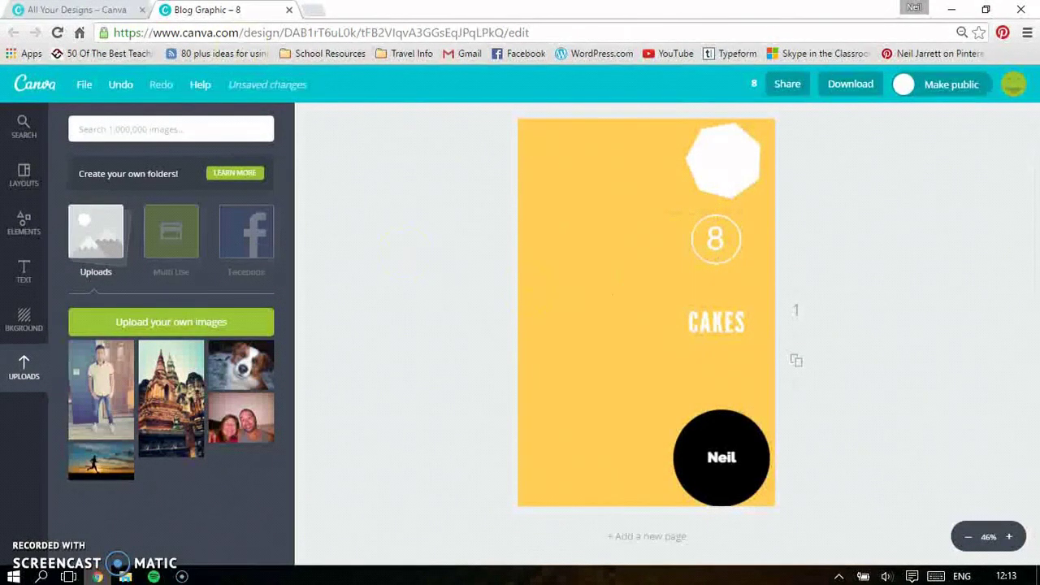
# Search Google for 'cakes' in a new browser tab
pyautogui.click(308, 10)
pyautogui.click(260, 37)
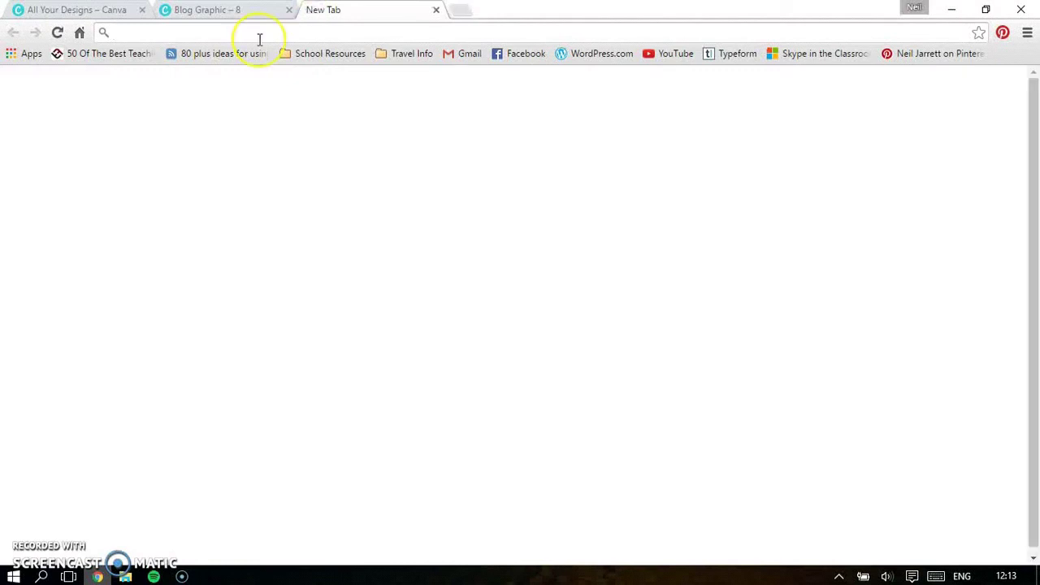
pyautogui.write('cakes')
pyautogui.press('Return')
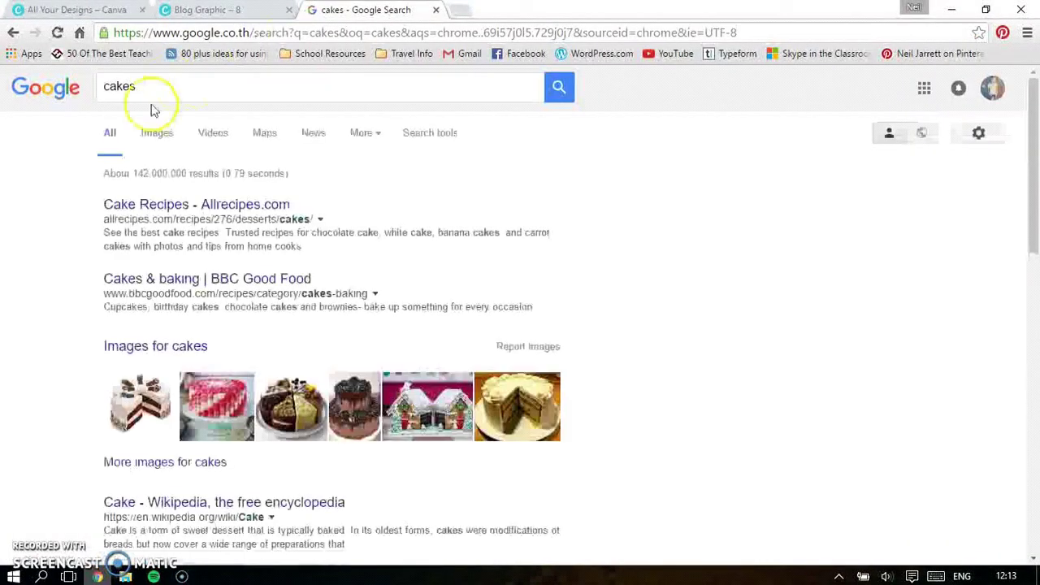
# Preview the 'Two Tone Swirl Fairy Cakes Recipe' cupcake photo in the image results
pyautogui.click(167, 139)
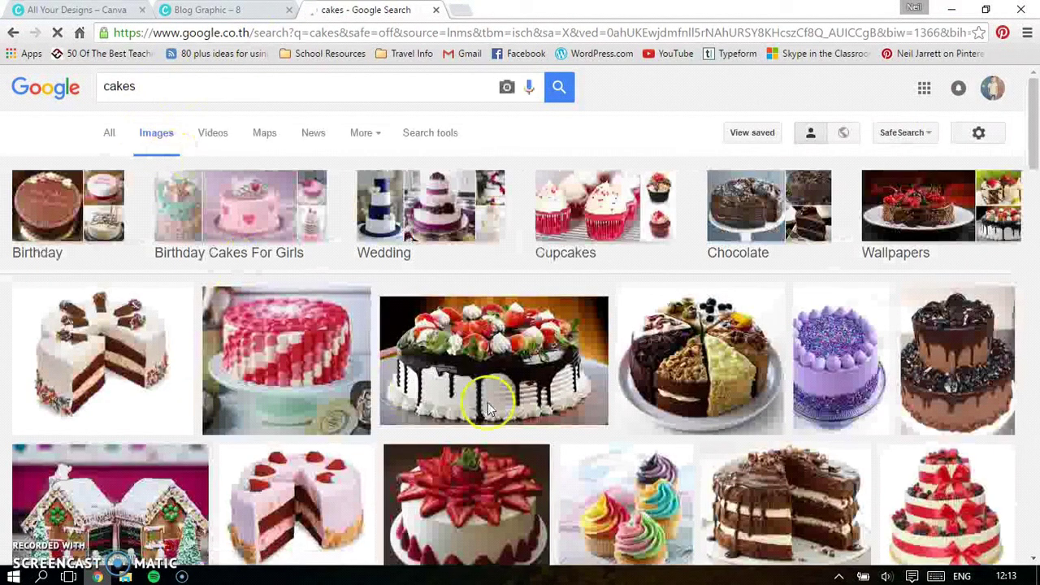
pyautogui.scroll(-2, 662, 410)
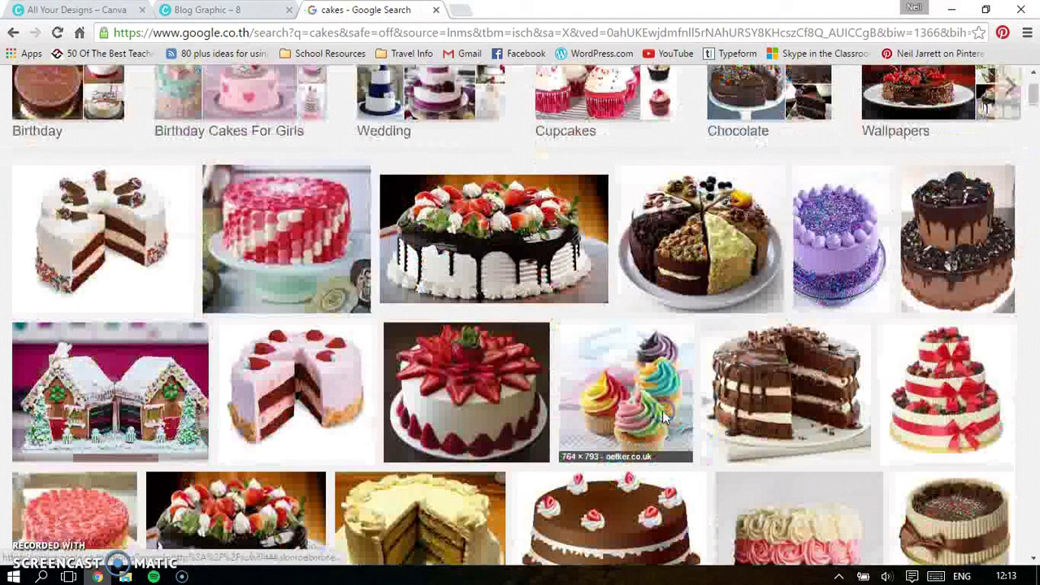
pyautogui.click(662, 410)
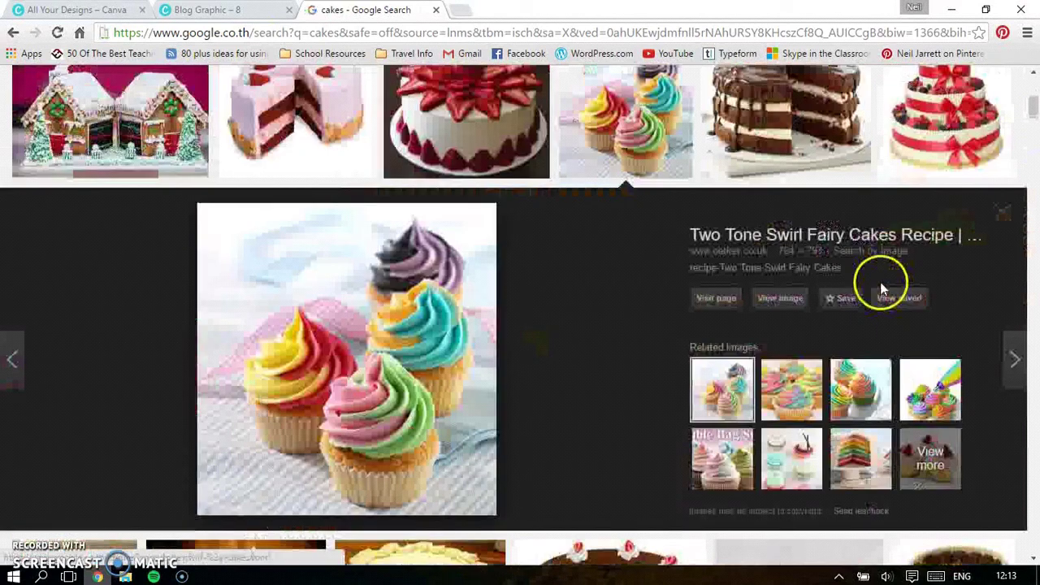
# Save the full-size cupcake photo to the Desktop as recipe-12210713-two-tone-swirl-fairy-cakes.jpg and return to Canva
pyautogui.click(788, 299)
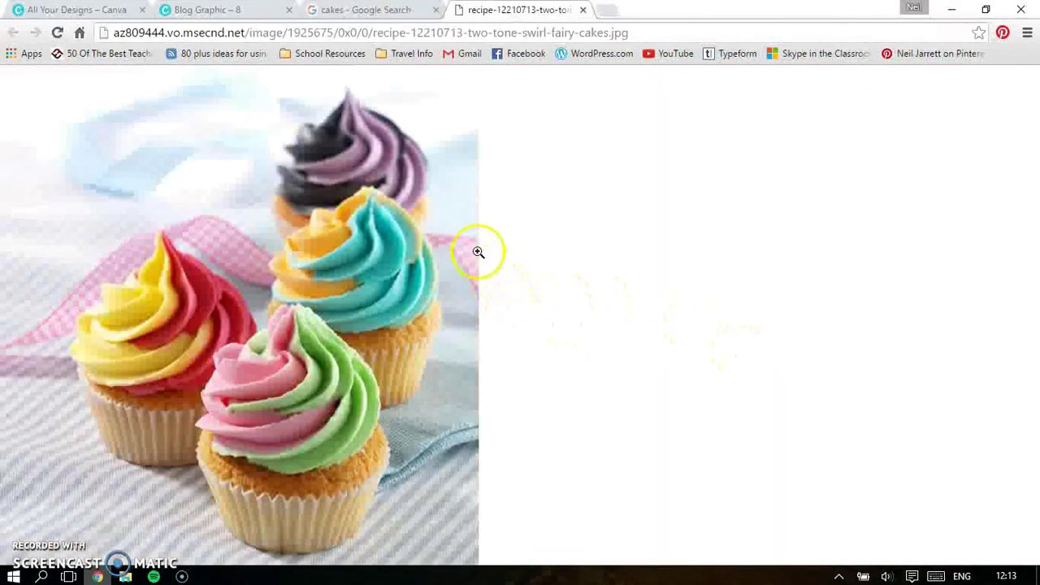
pyautogui.rightClick(280, 226)
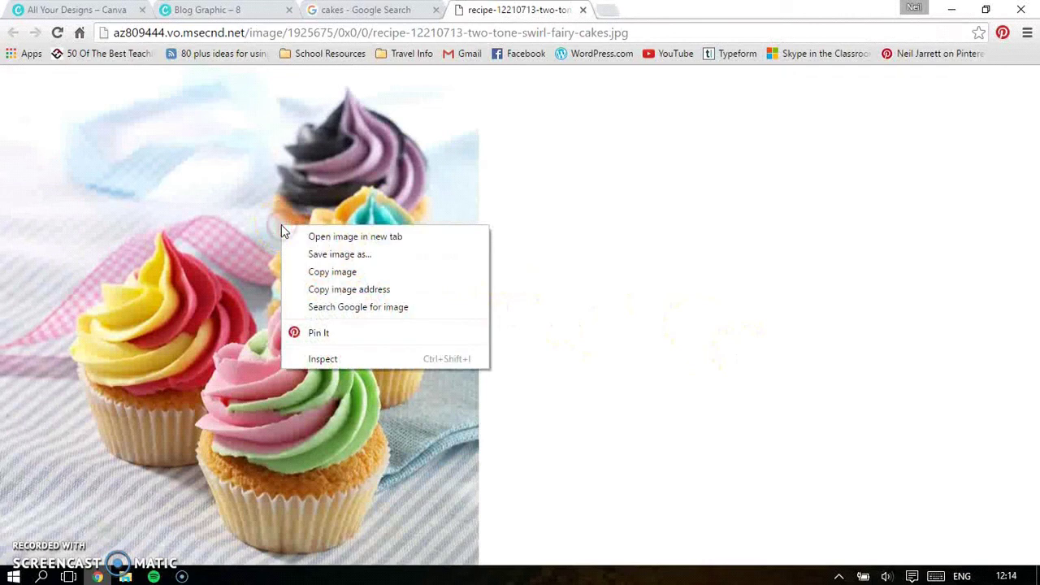
pyautogui.click(312, 255)
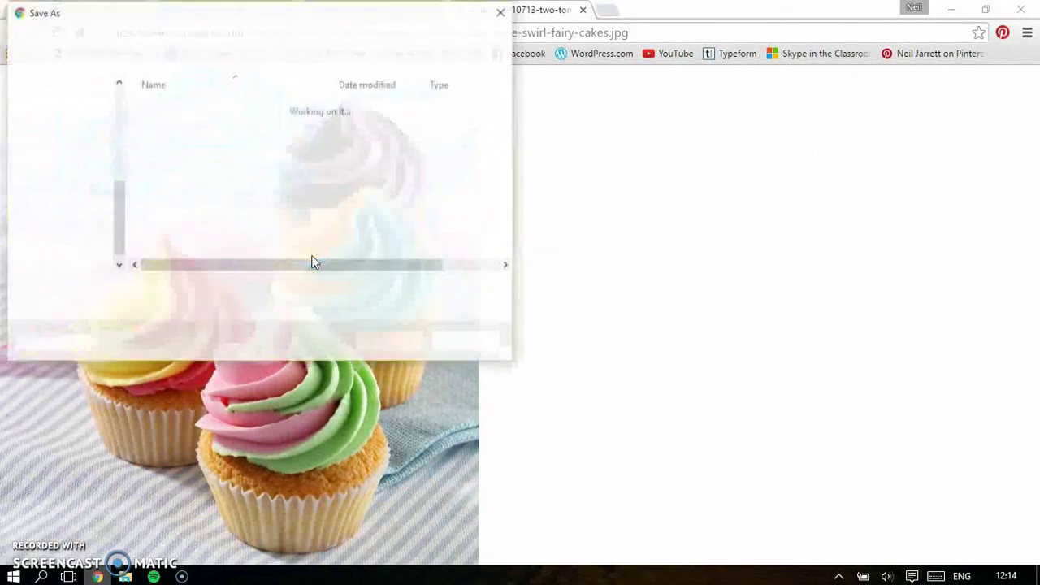
pyautogui.click(54, 134)
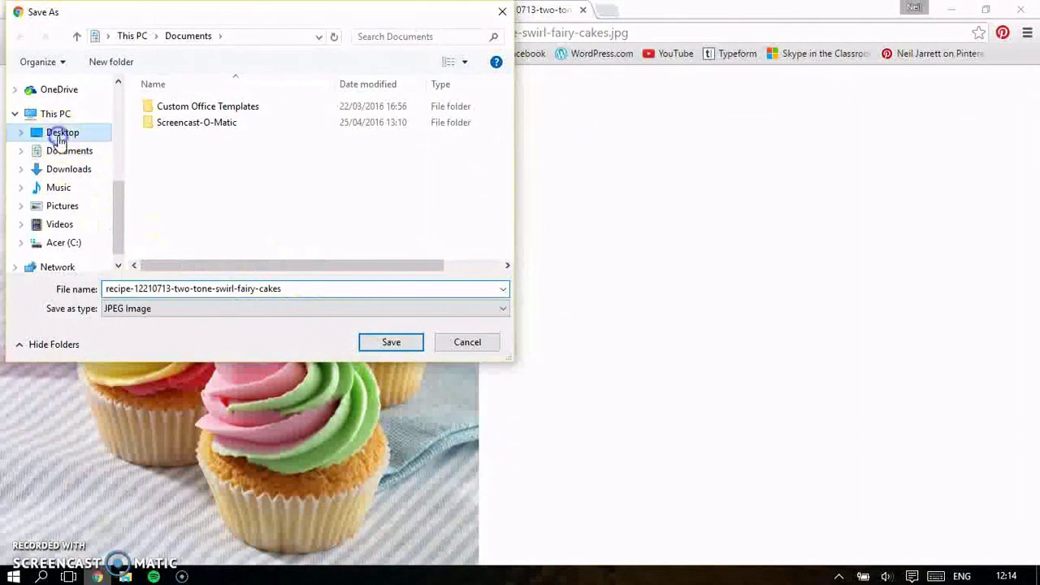
pyautogui.click(408, 344)
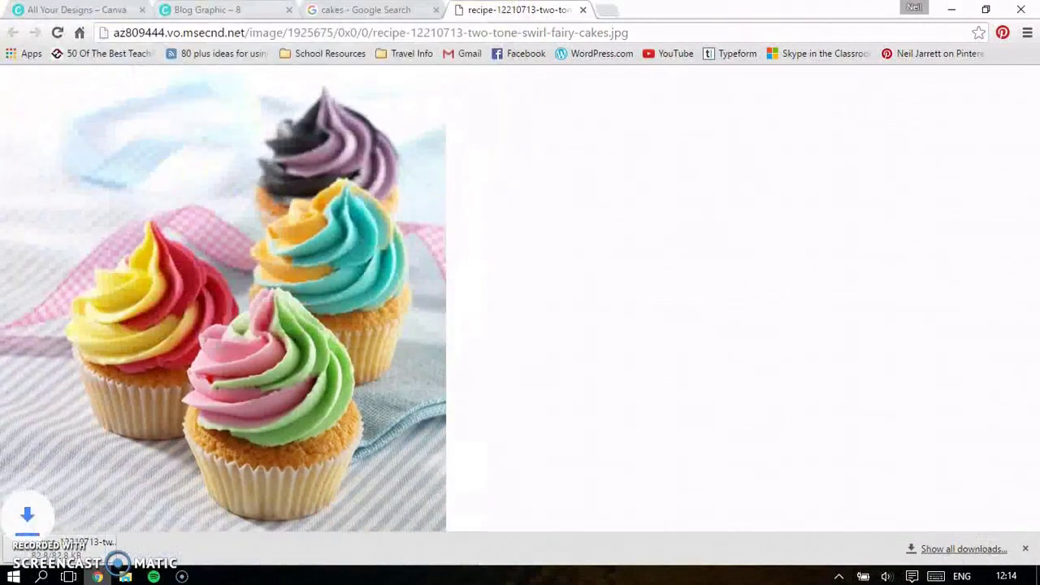
pyautogui.click(233, 9)
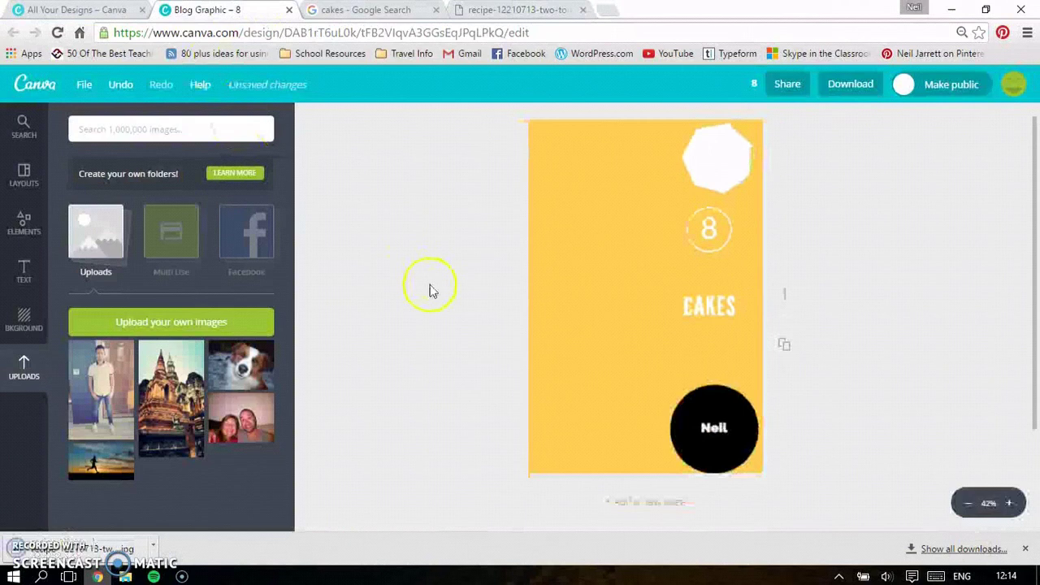
# Upload the rainbow cupcakes photo from the Desktop into Canva's Uploads library
pyautogui.click(172, 317)
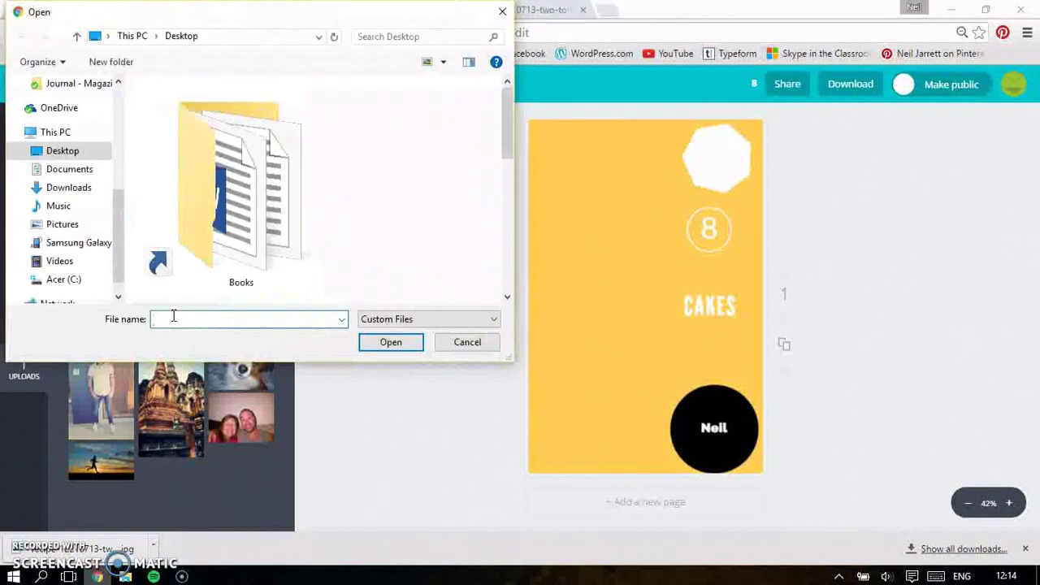
pyautogui.scroll(-5, 288, 271)
pyautogui.click(239, 198)
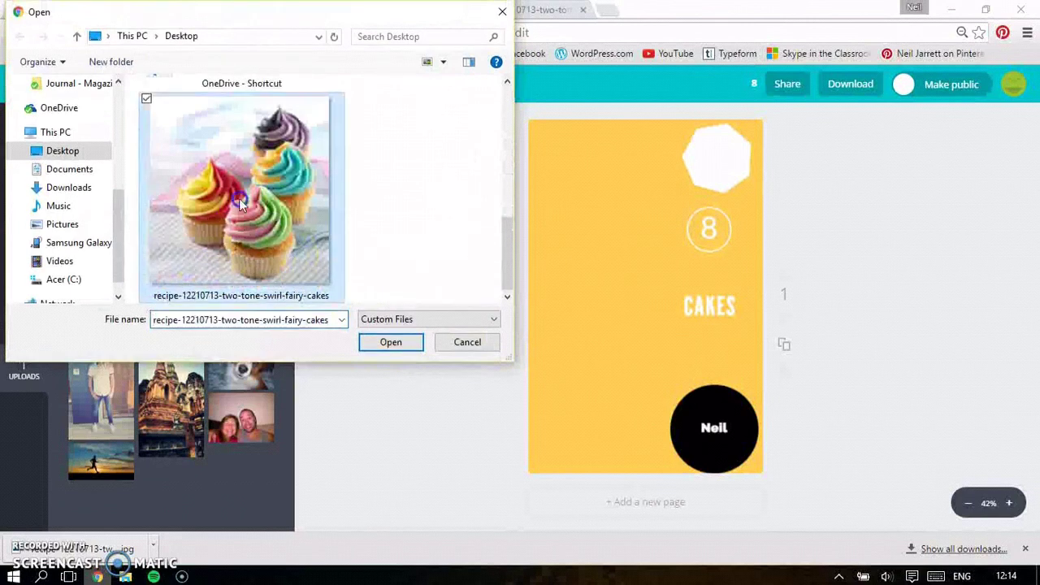
pyautogui.click(380, 344)
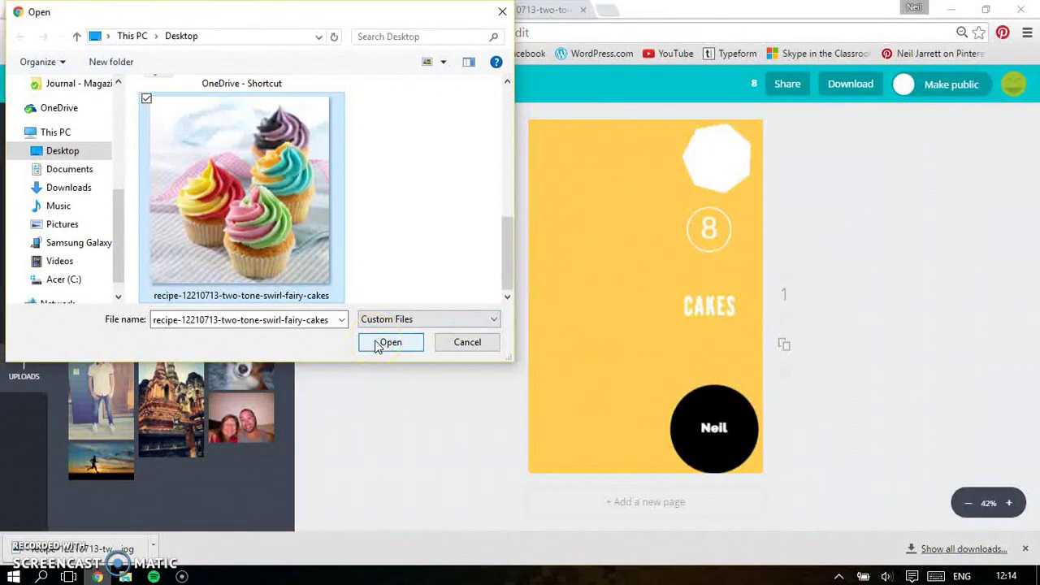
pyautogui.click(376, 343)
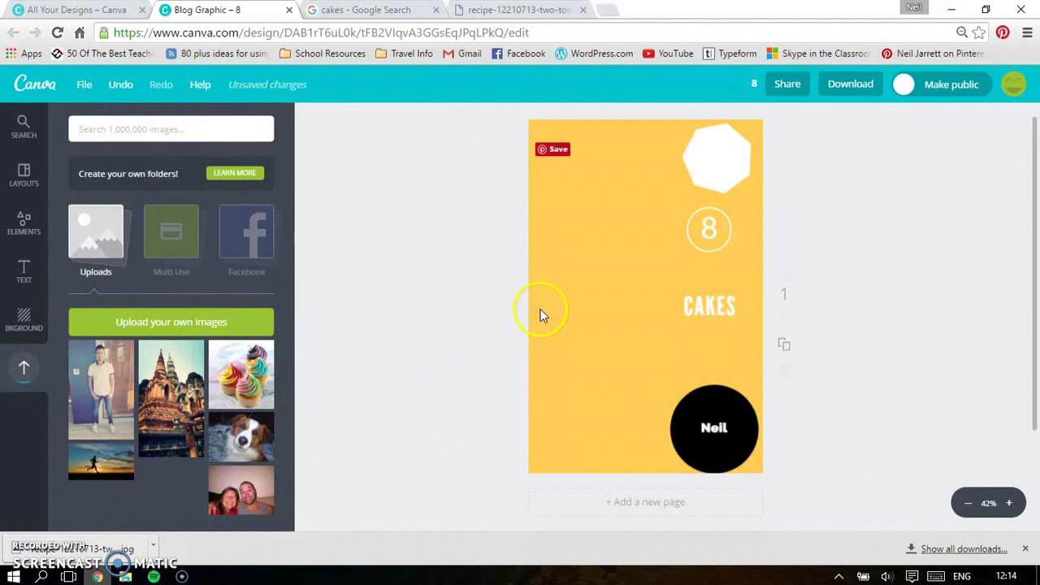
# Widen the CAKES heading's text box and set its font size to 72
pyautogui.click(718, 307)
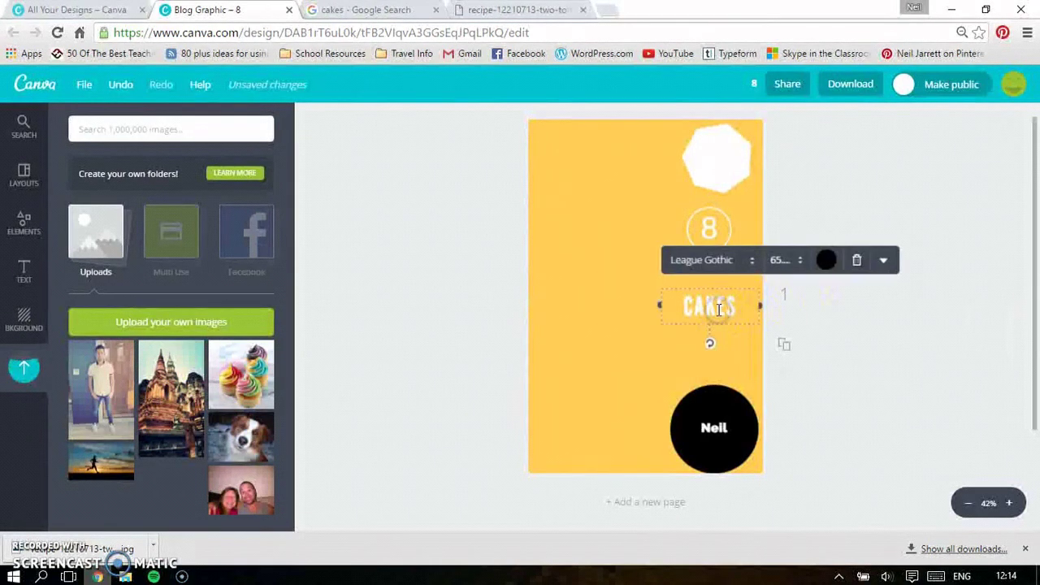
pyautogui.moveTo(660, 302); pyautogui.dragTo(635, 304)
pyautogui.click(758, 260)
pyautogui.click(778, 261)
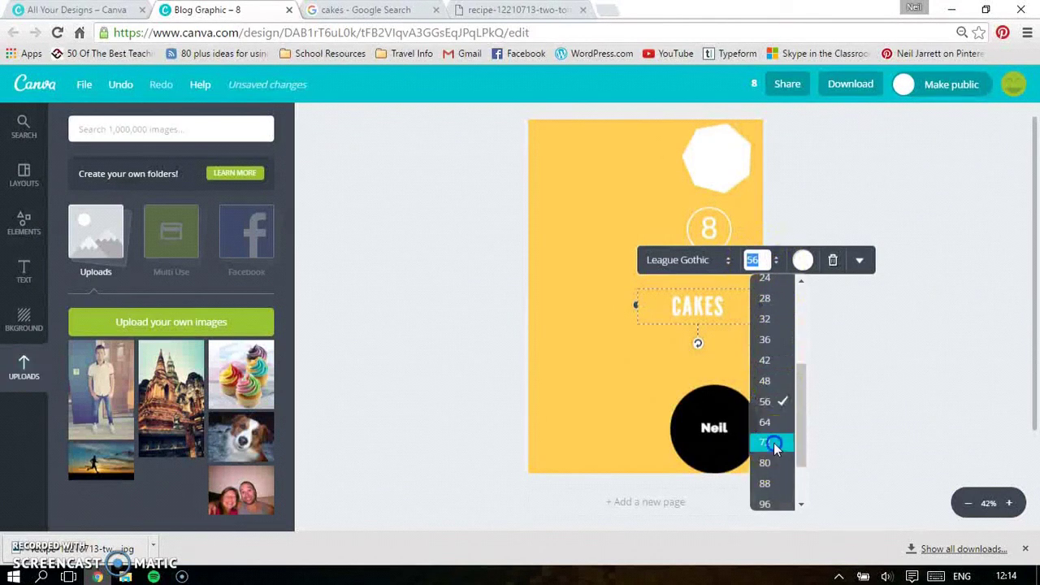
pyautogui.click(772, 443)
pyautogui.click(947, 202)
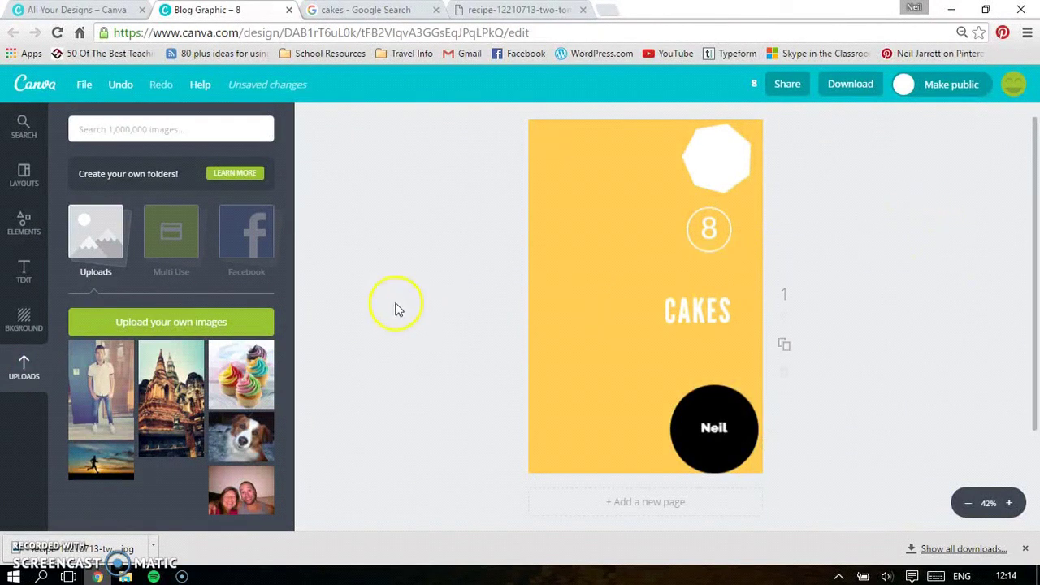
# Add the cupcakes photo to the page, shrink it and place it top-left
pyautogui.moveTo(240, 374); pyautogui.dragTo(569, 234)
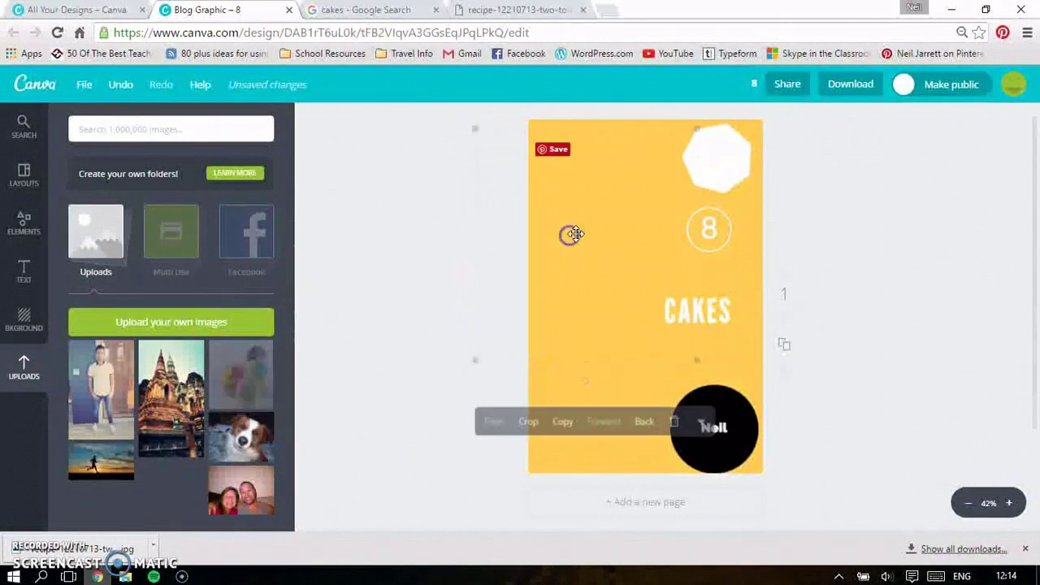
pyautogui.moveTo(698, 359); pyautogui.dragTo(585, 245)
pyautogui.moveTo(558, 213); pyautogui.dragTo(623, 206)
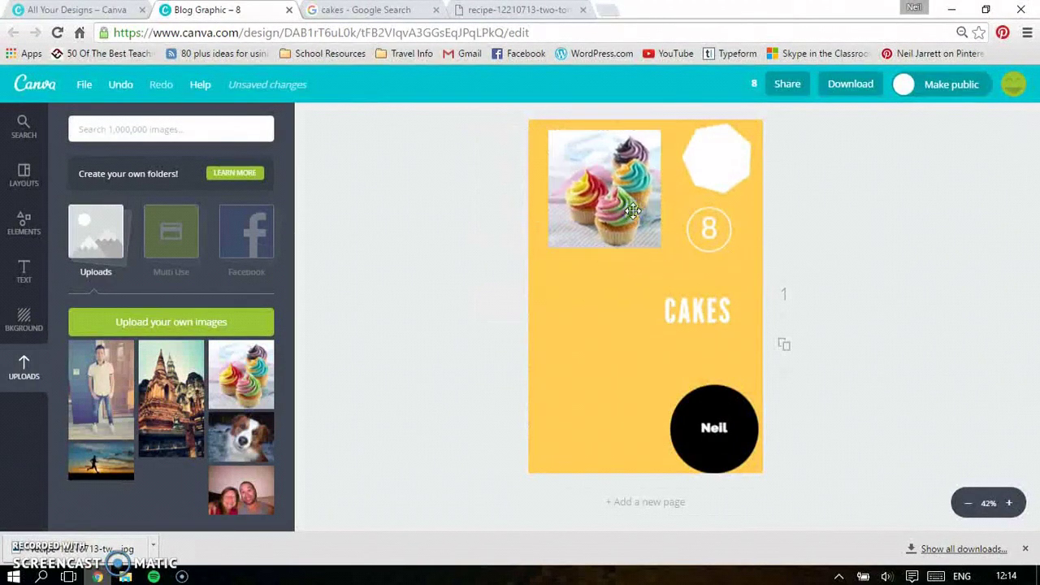
pyautogui.click(561, 337)
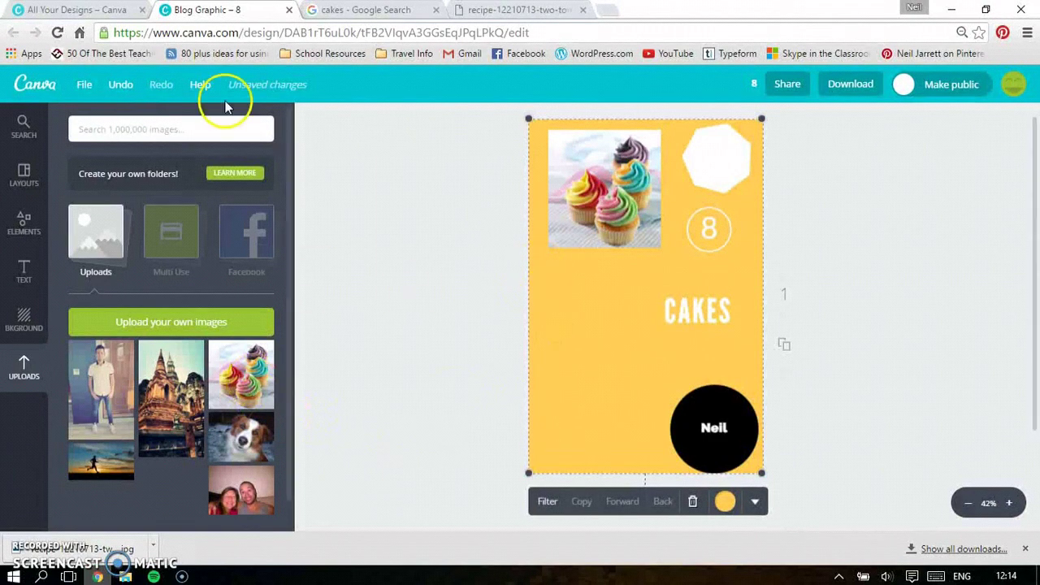
# Check the File menu to confirm the Blog Graphic's changes are all saved
pyautogui.click(91, 90)
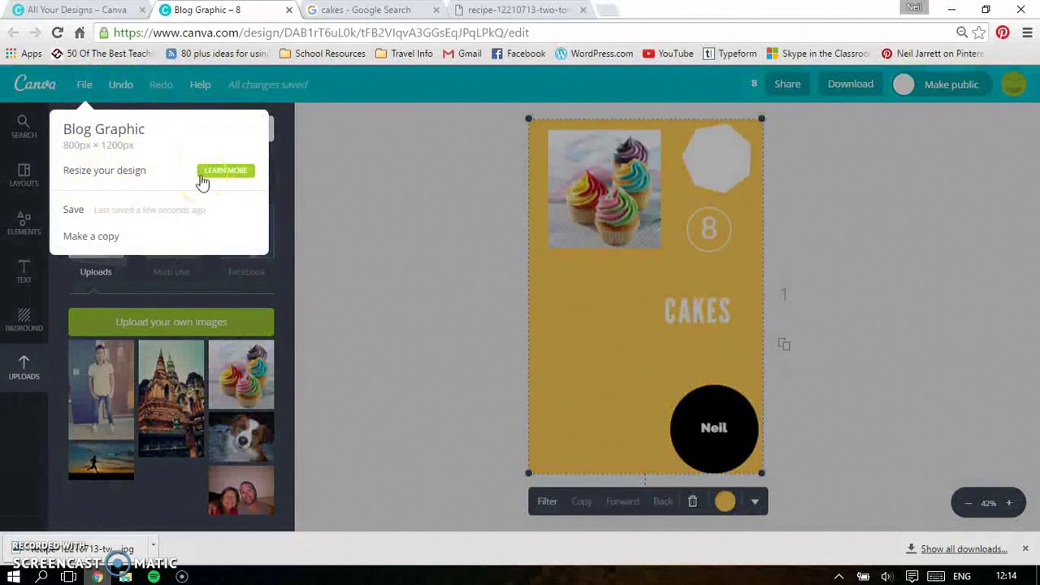
pyautogui.click(114, 85)
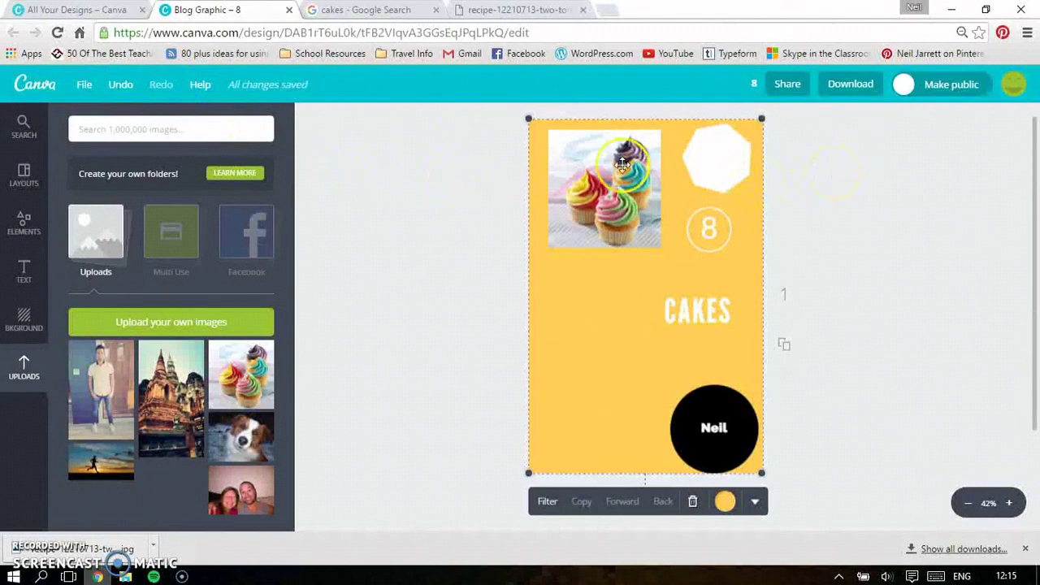
# Download the design as Image: high quality (PNG), named Test on the Desktop
pyautogui.click(864, 86)
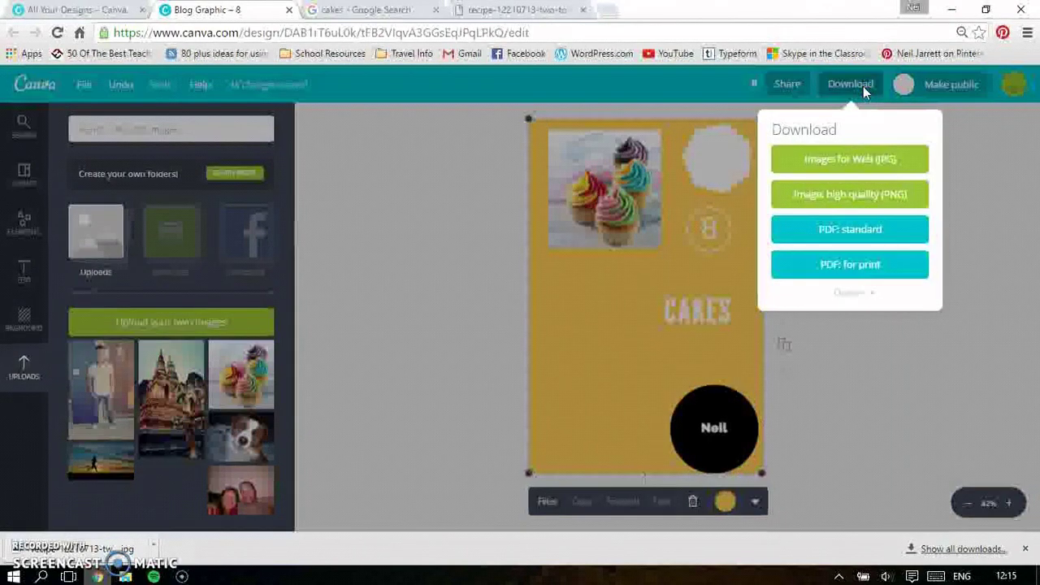
pyautogui.click(876, 161)
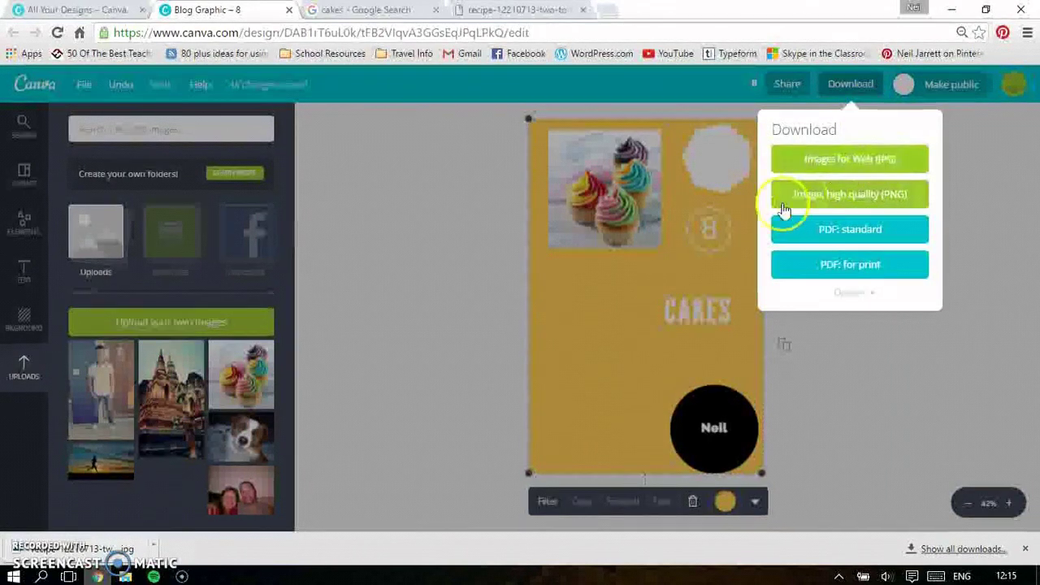
pyautogui.click(900, 205)
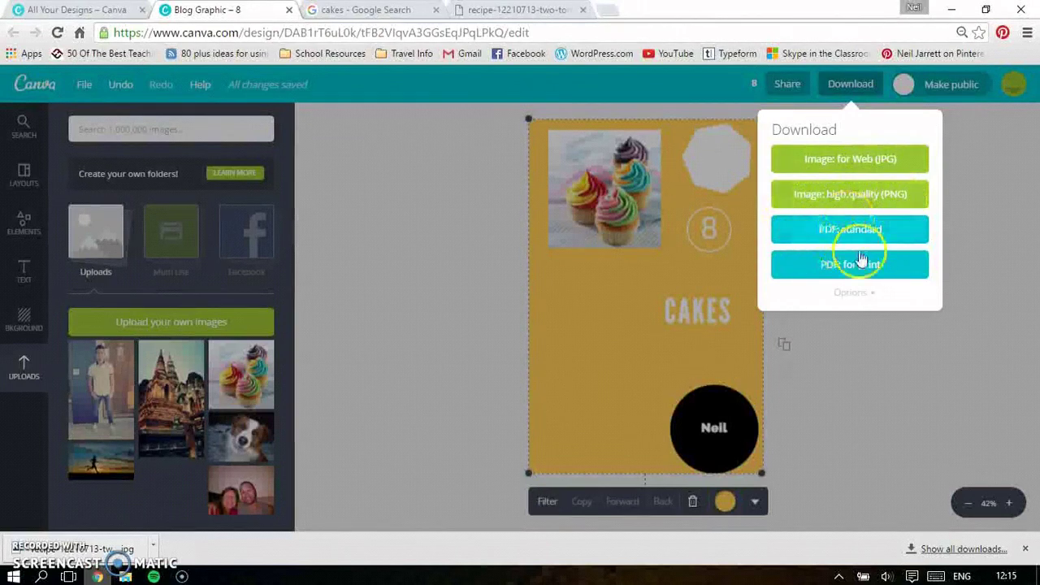
pyautogui.click(904, 195)
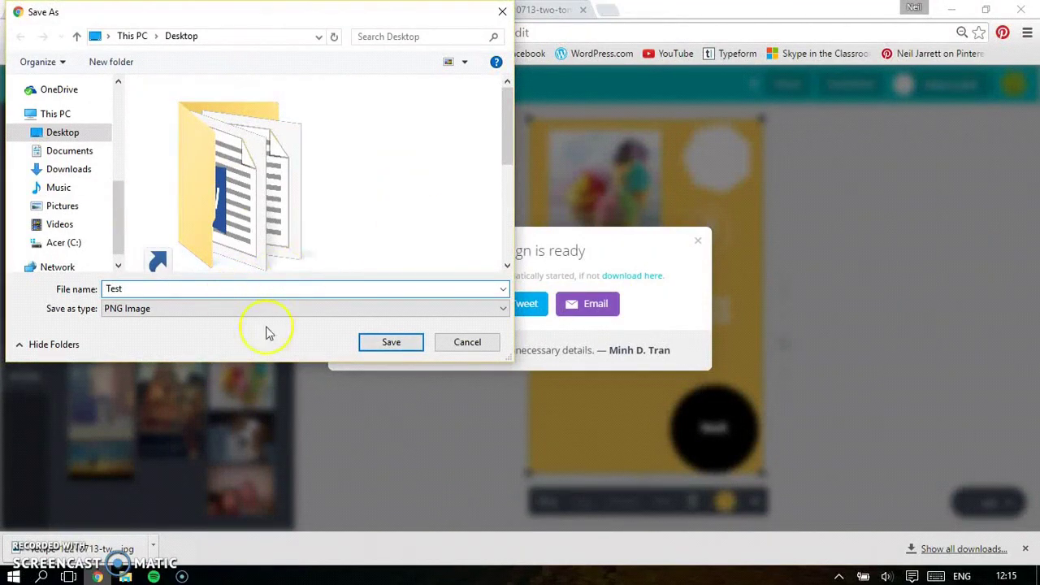
# Save the Test PNG to the Desktop and get the design-ready confirmation
pyautogui.click(370, 340)
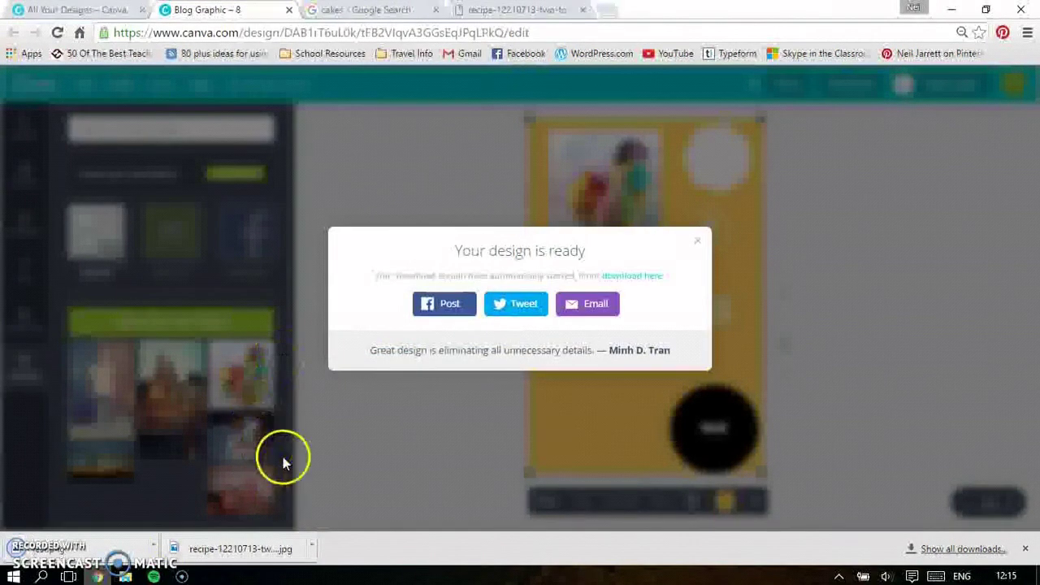
pyautogui.click(93, 550)
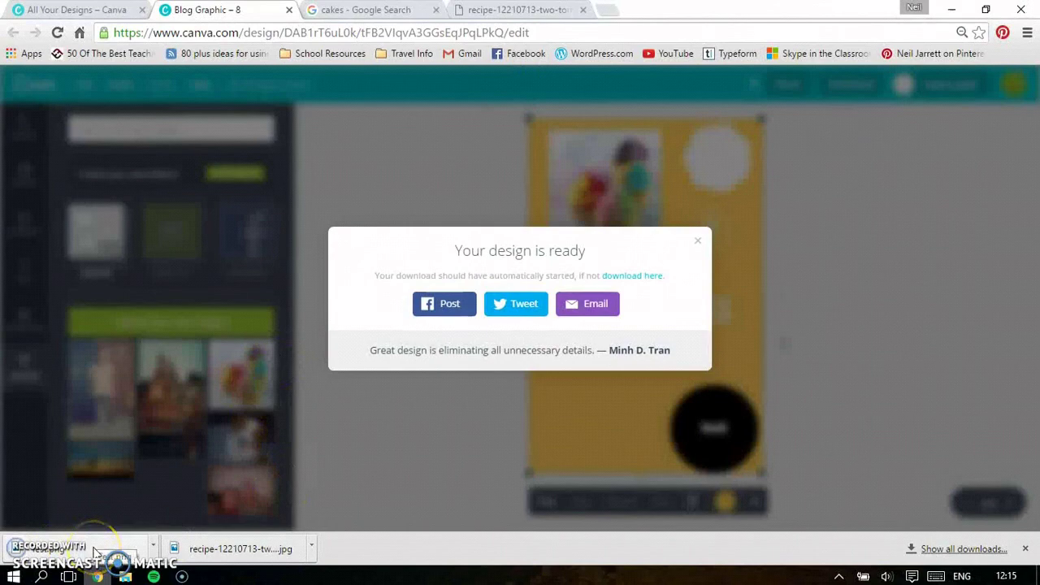